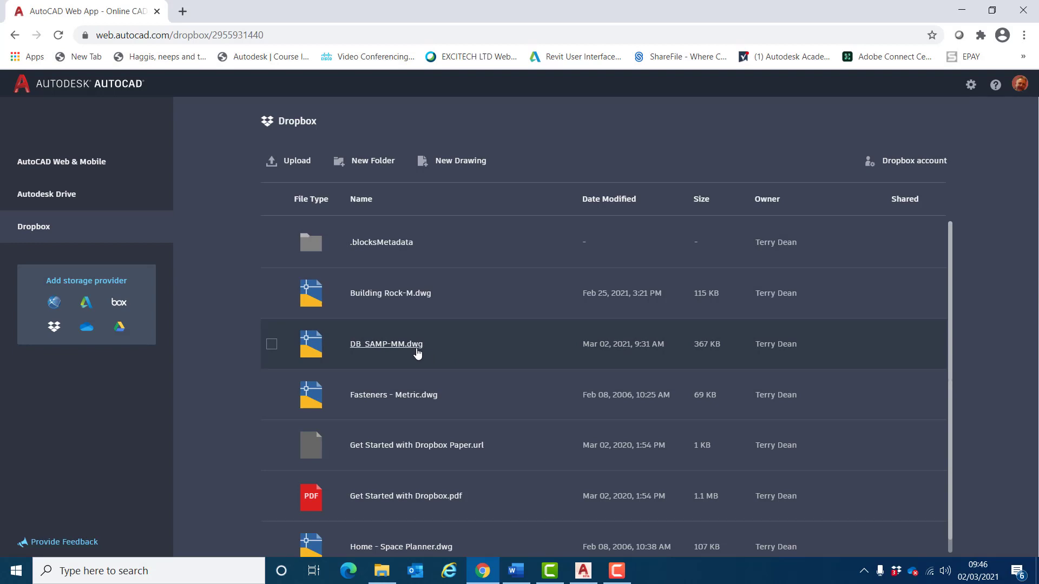
Step: Open the drawing DB_SAMP-MM.dwg in the editor
left_click(415, 351)
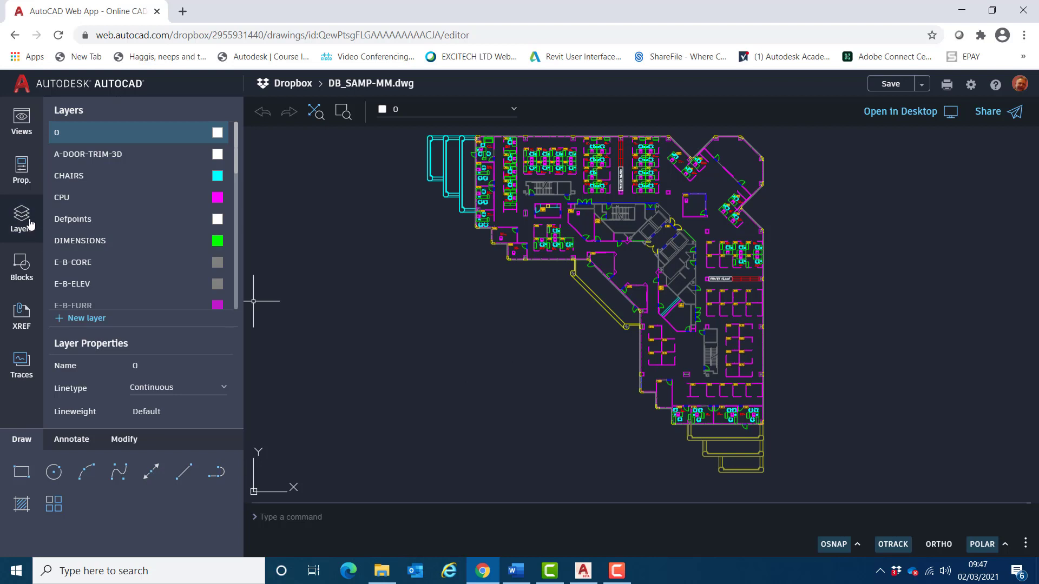
Step: Add a layer called TRACE ELEMENTS and give it the colour yellow
left_click(97, 317)
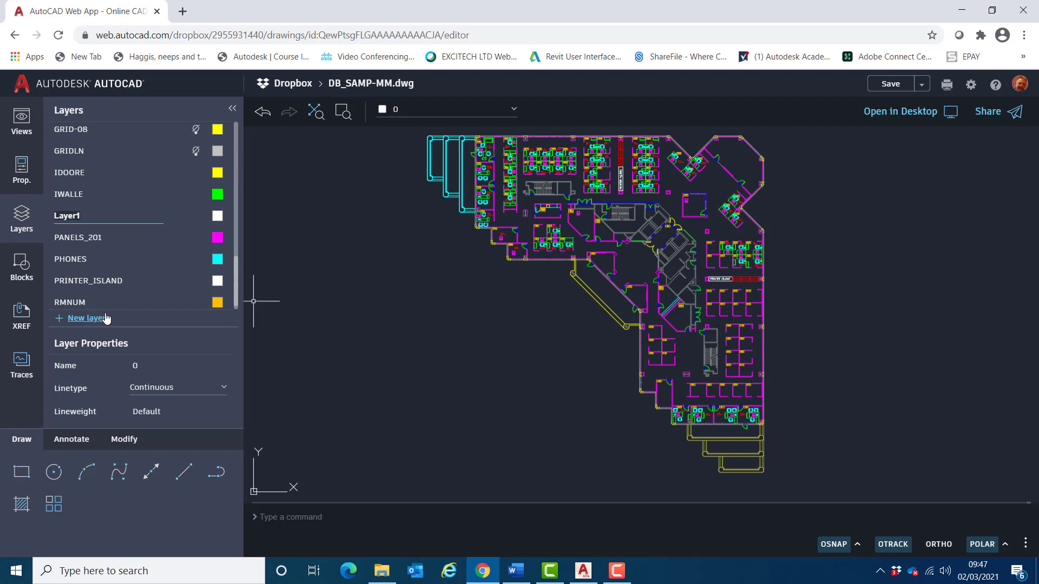
type("TRACE ELEMENTS")
key("Return")
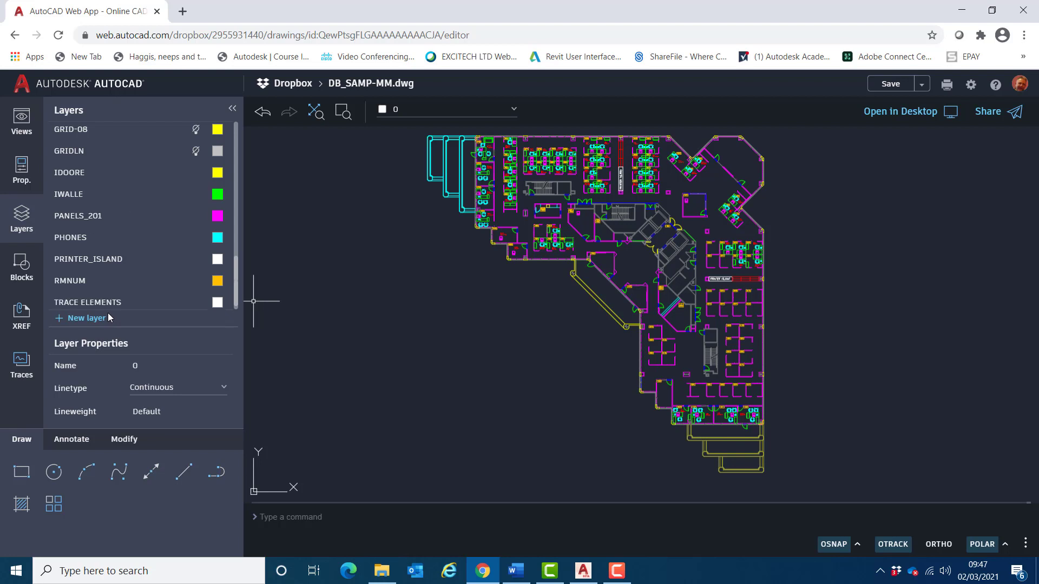
scroll(141, 291, "down", 1)
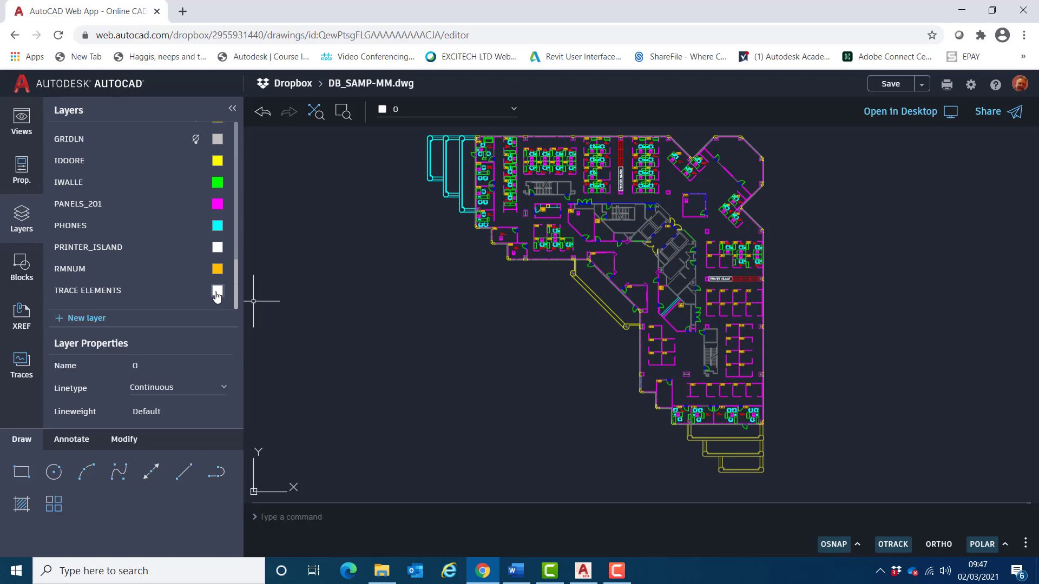
left_click(216, 294)
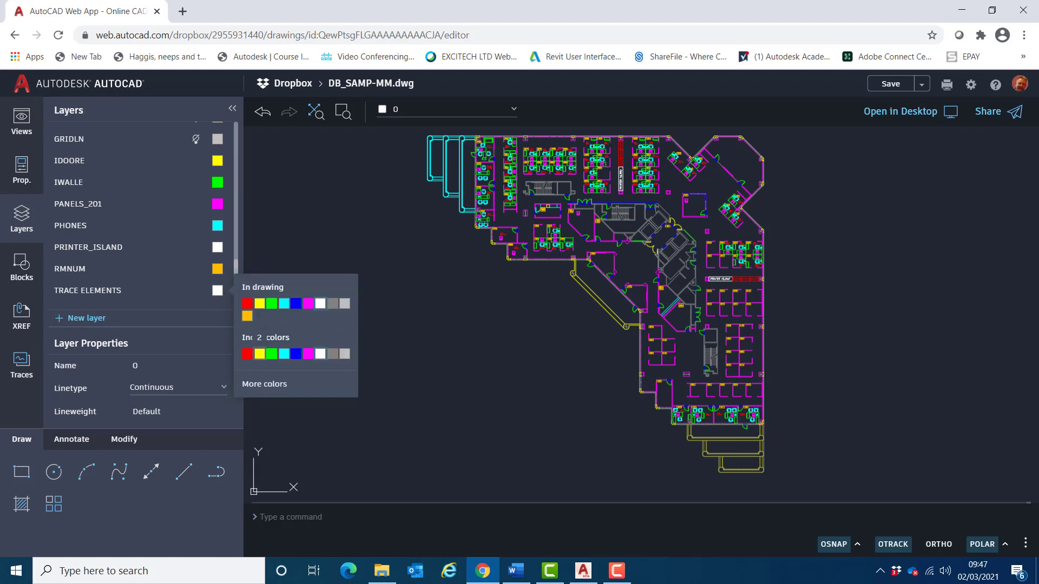
left_click(261, 355)
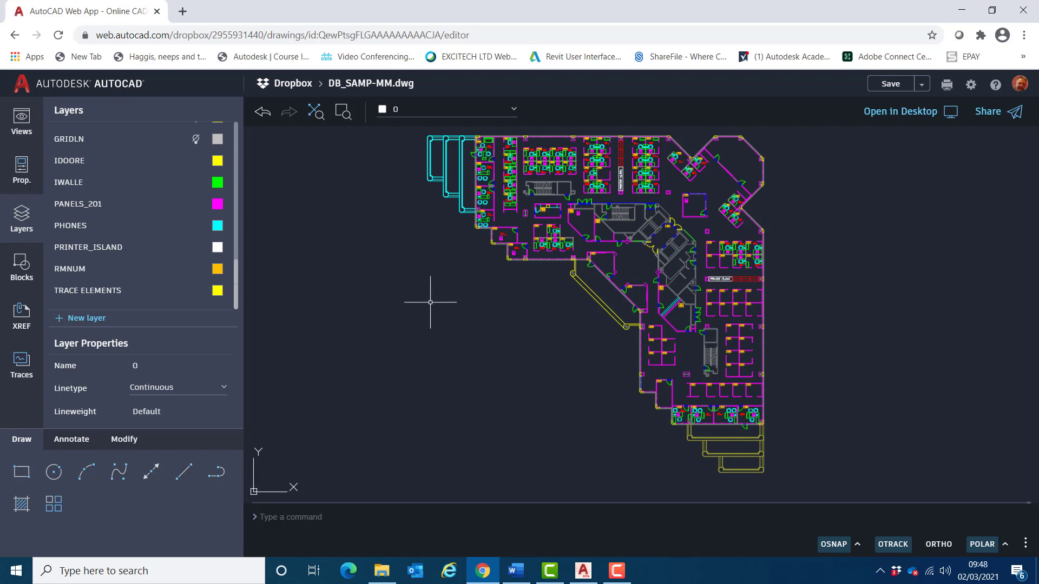
Step: Start a new trace and rename Trace4 to DOOR UPDATE
left_click(21, 368)
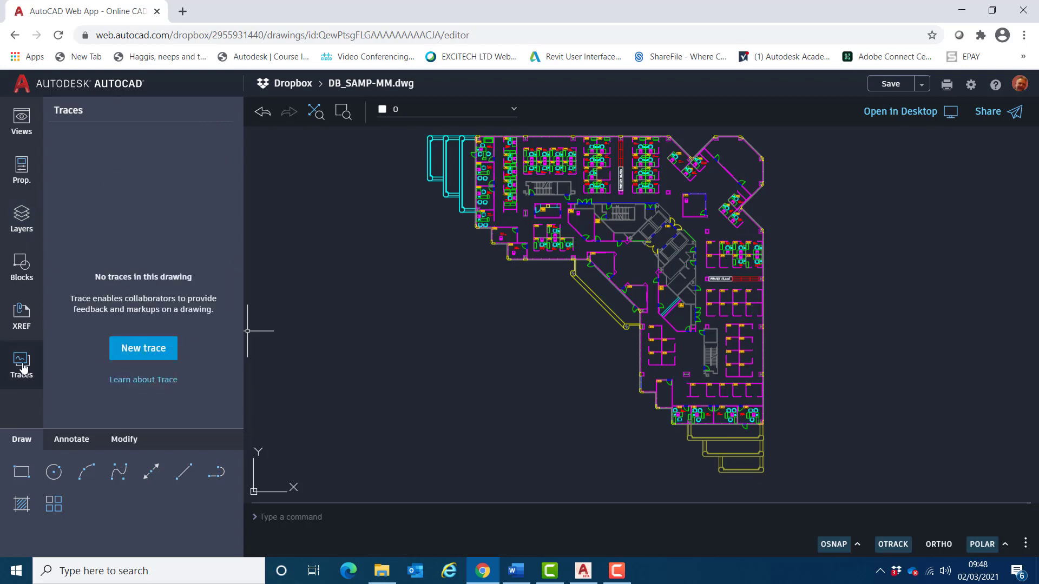
left_click(136, 352)
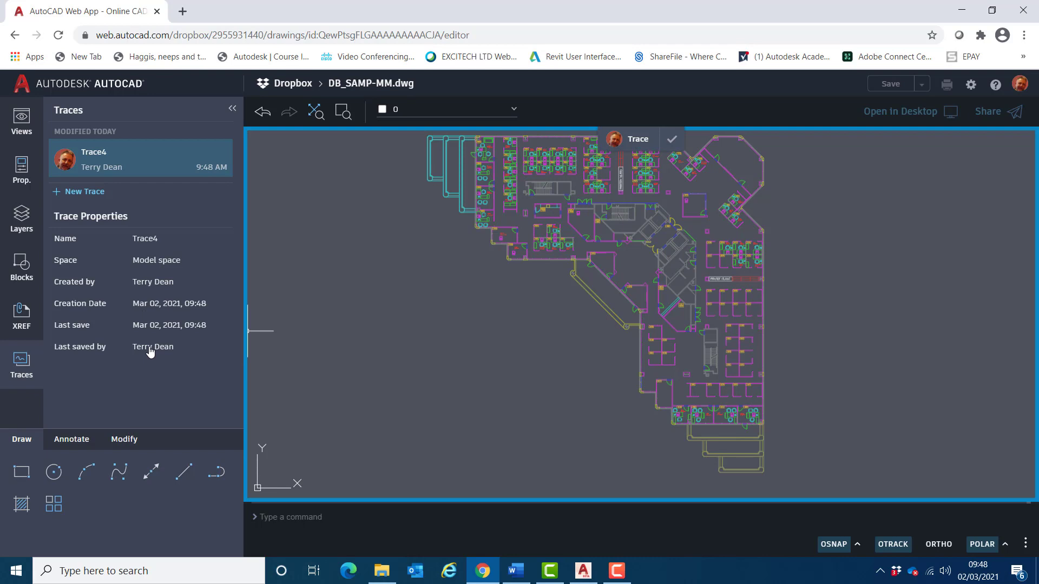
right_click(132, 161)
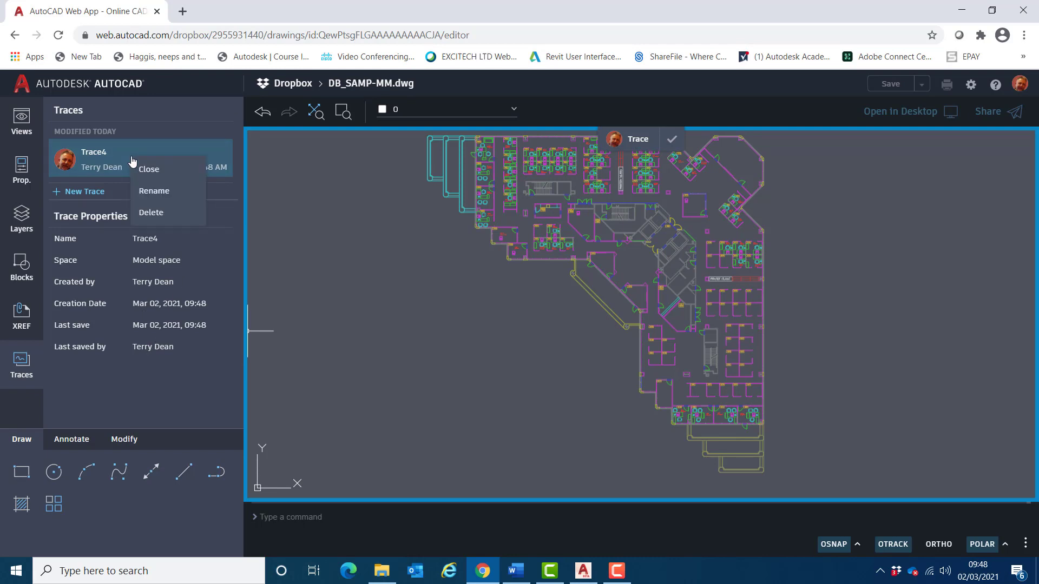
left_click(149, 191)
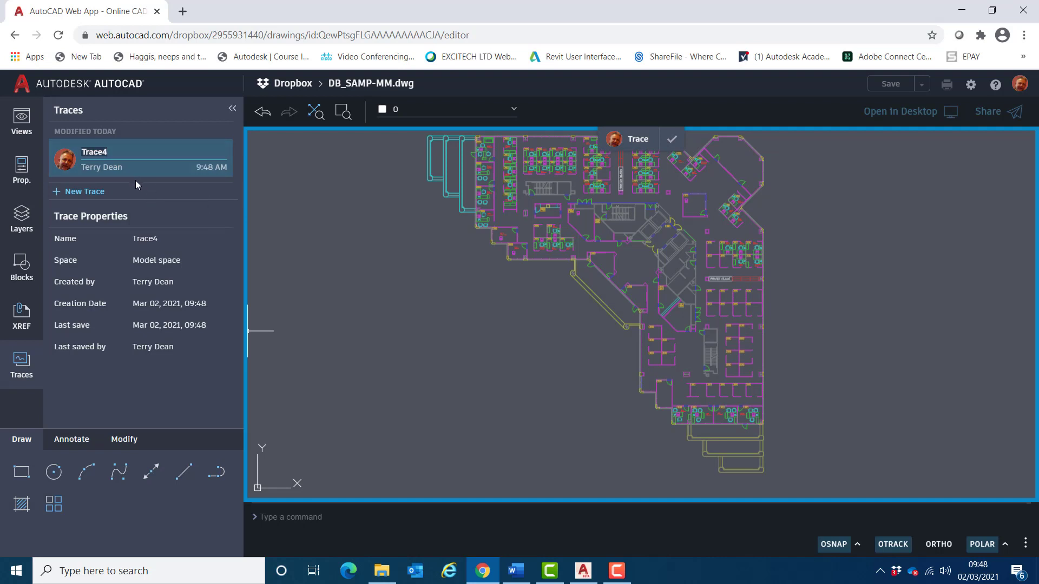
type("DOOR UPDATE")
key("Return")
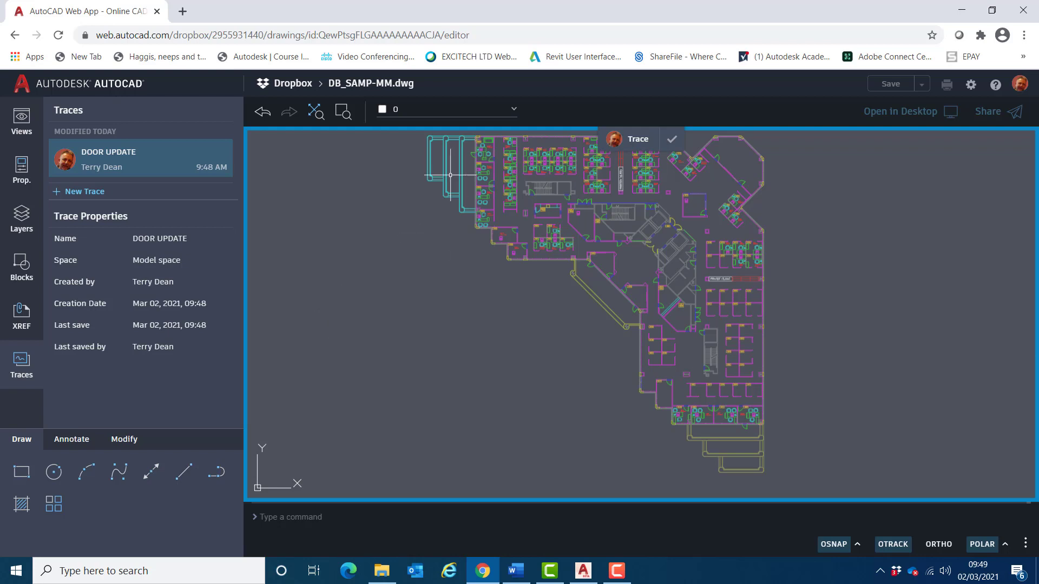
Step: Make TRACE ELEMENTS the current layer
left_click(514, 111)
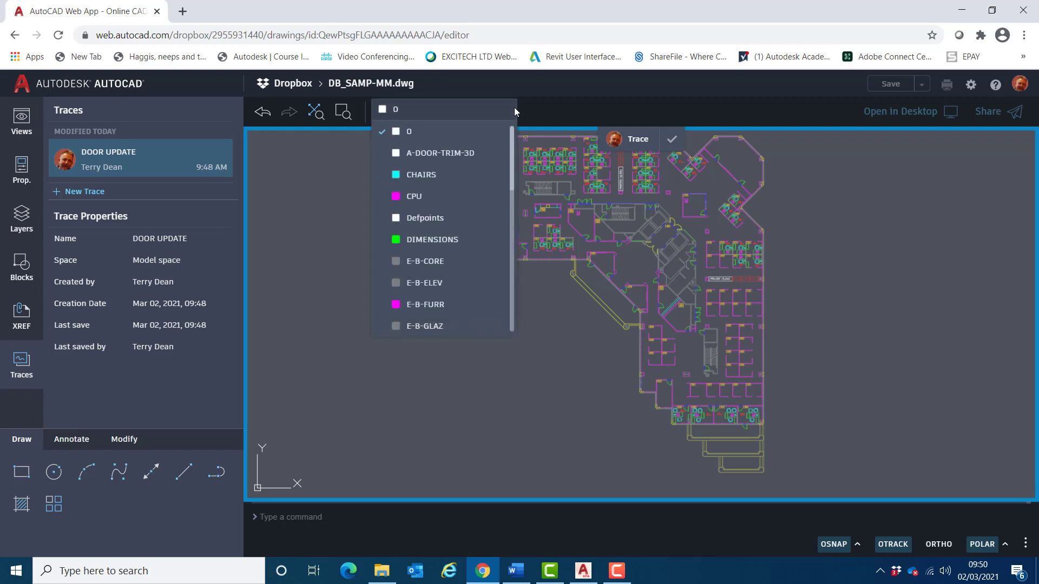
scroll(506, 175, "down", 5)
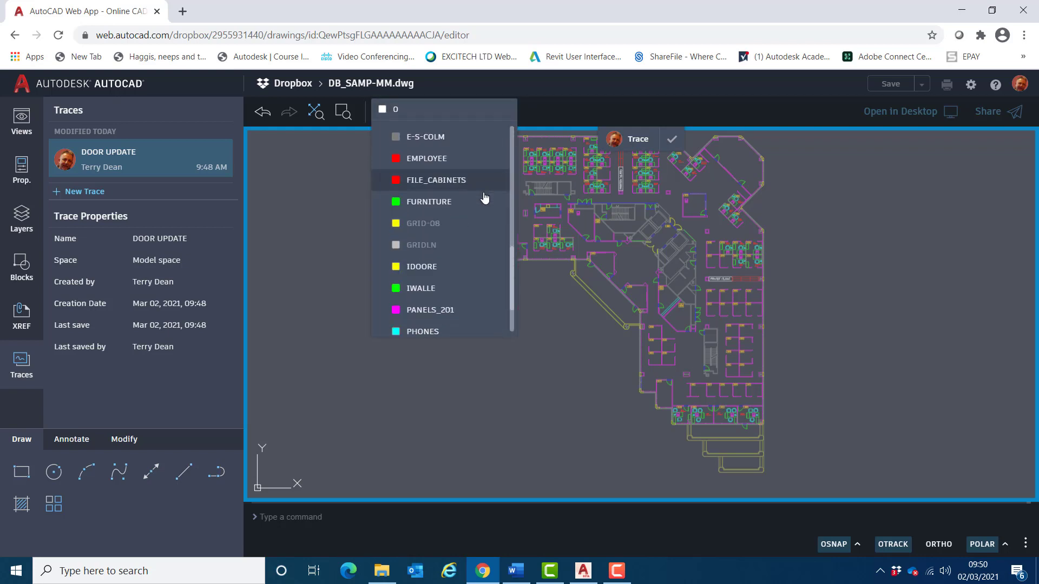
scroll(485, 201, "down", 3)
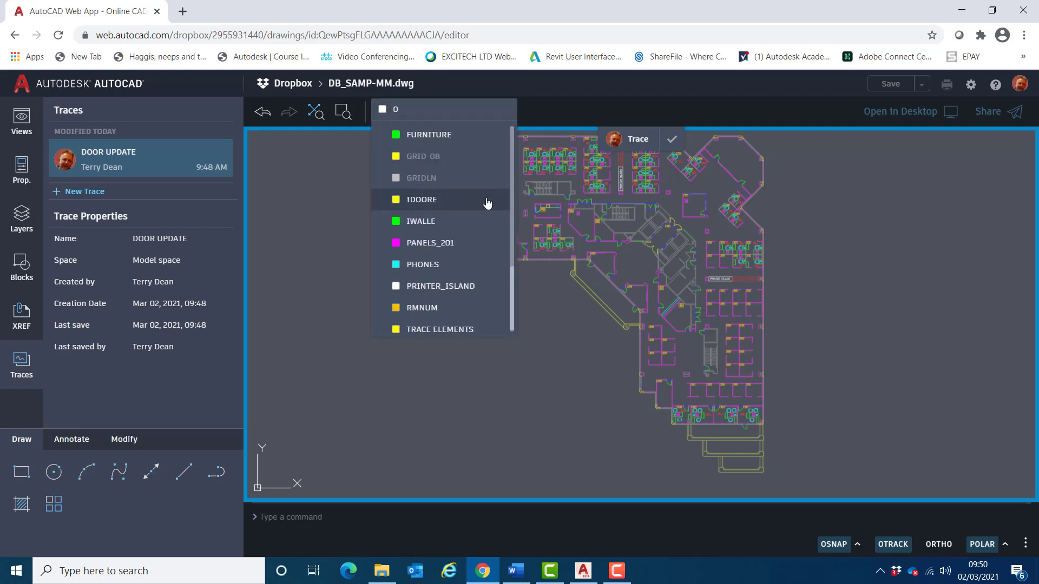
left_click(456, 327)
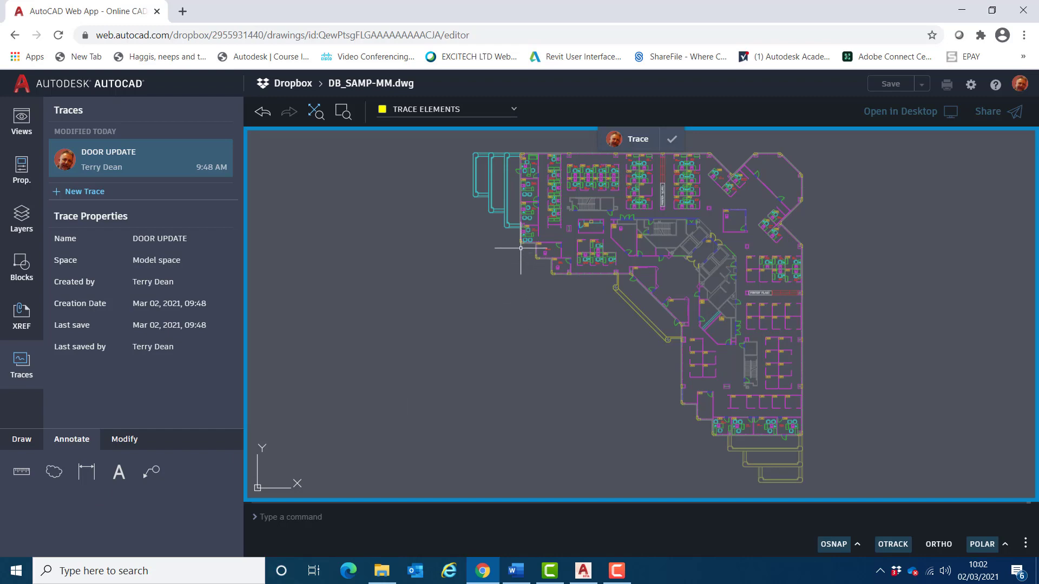
Step: Zoom and pan the plan to the offices near room 6030
scroll(546, 238, "up", 3)
scroll(542, 239, "up", 5)
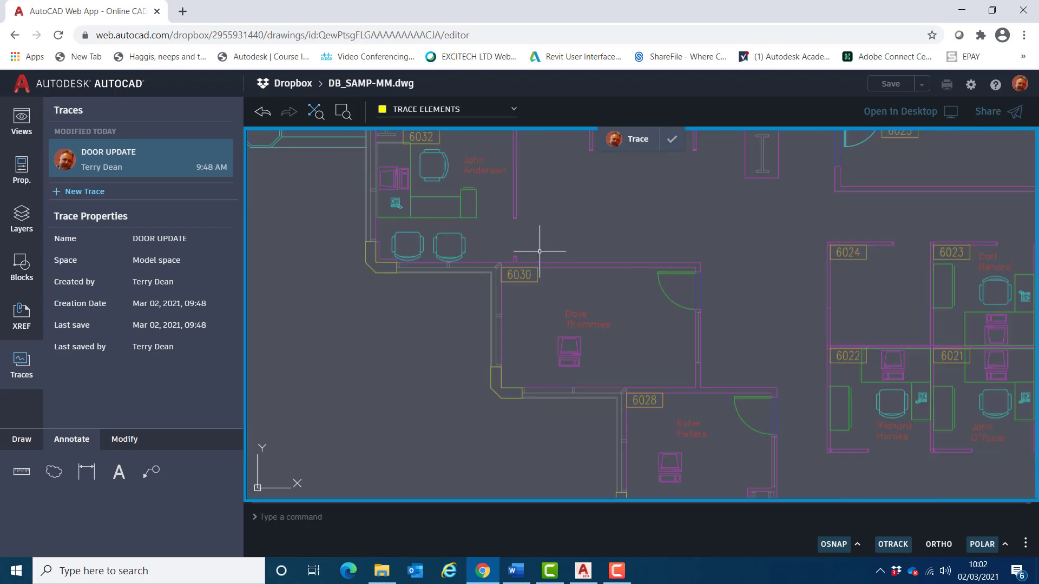
middle_click_drag(535, 246, 509, 287)
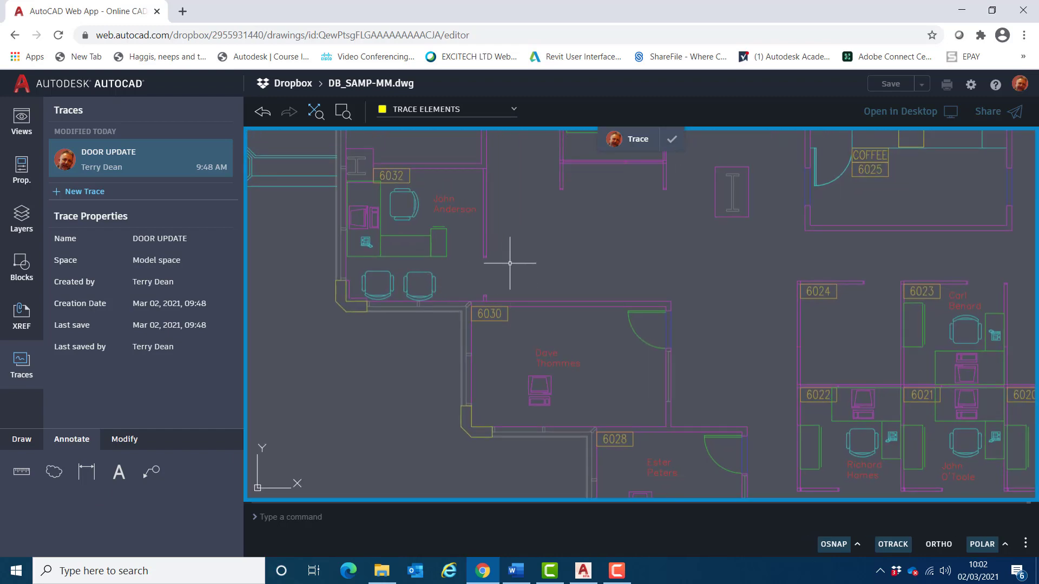
scroll(470, 274, "down", 4)
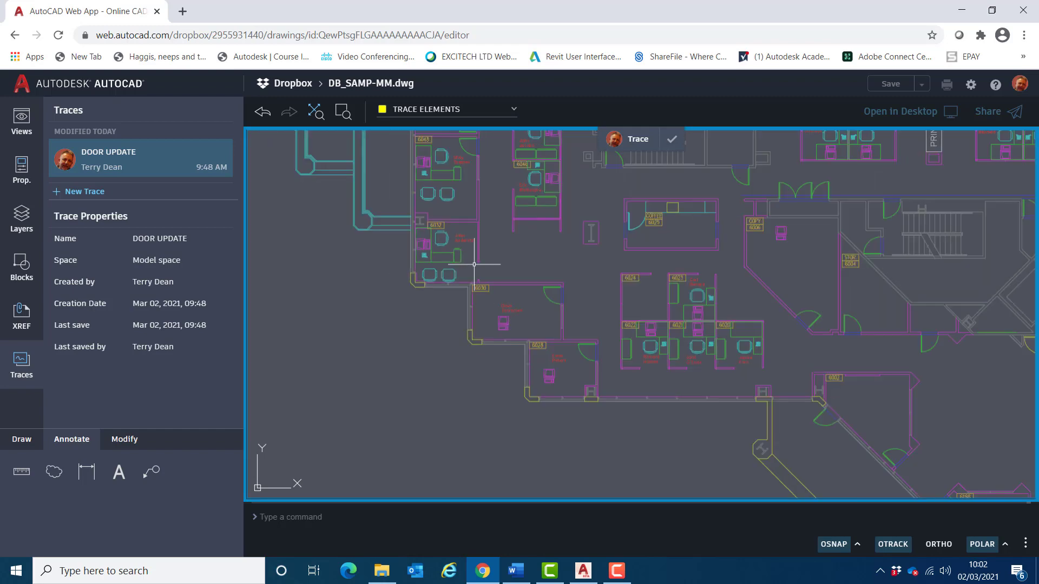
middle_click_drag(738, 320, 543, 323)
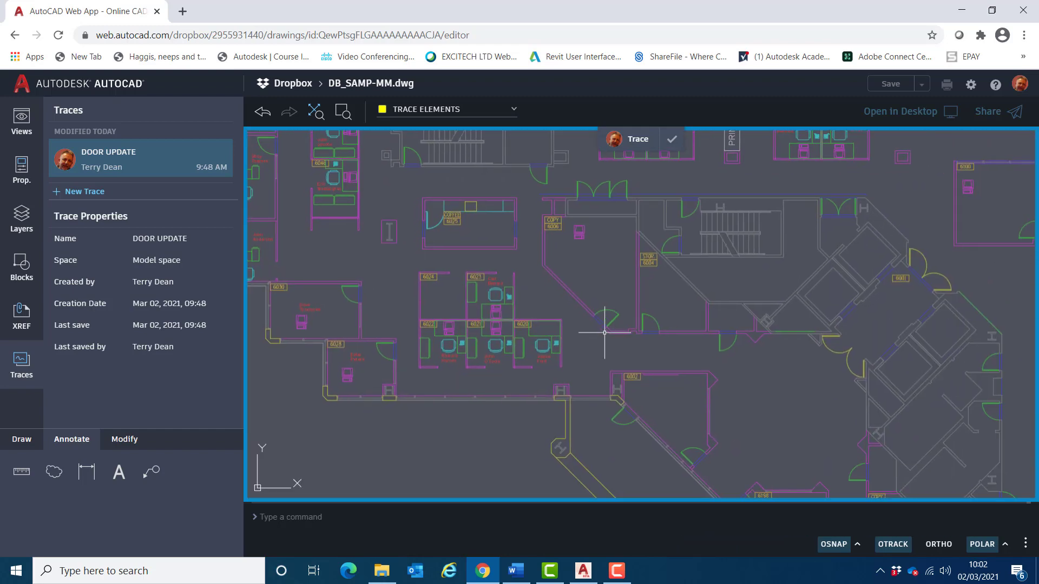
scroll(600, 333, "up", 3)
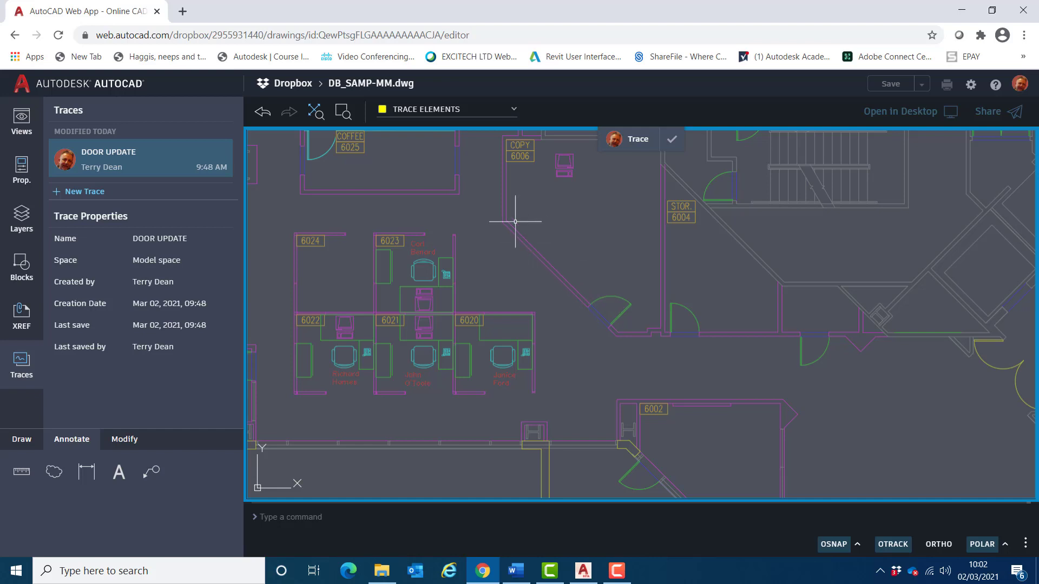
scroll(531, 241, "down", 5)
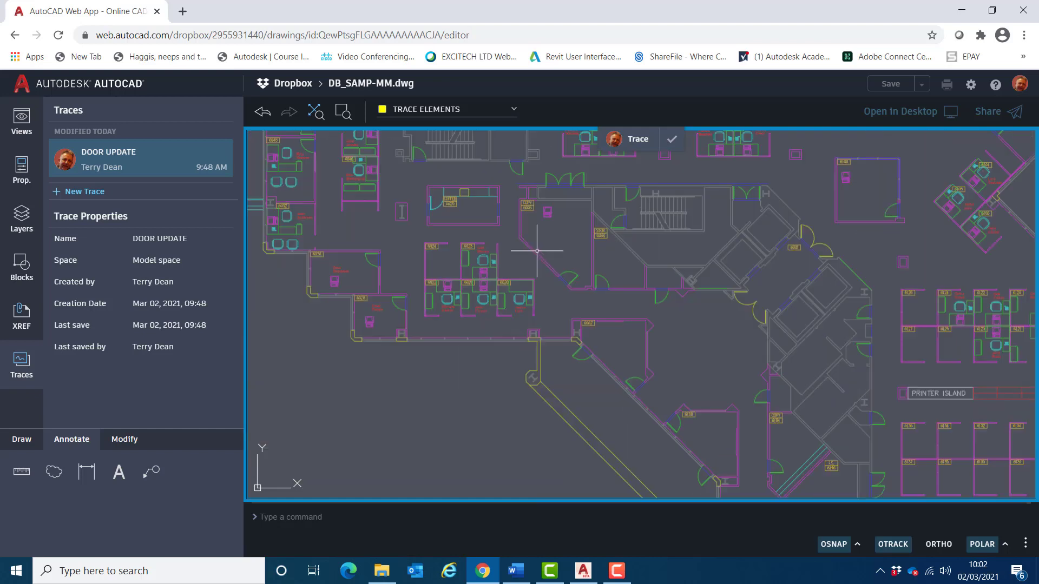
scroll(557, 353, "up", 5)
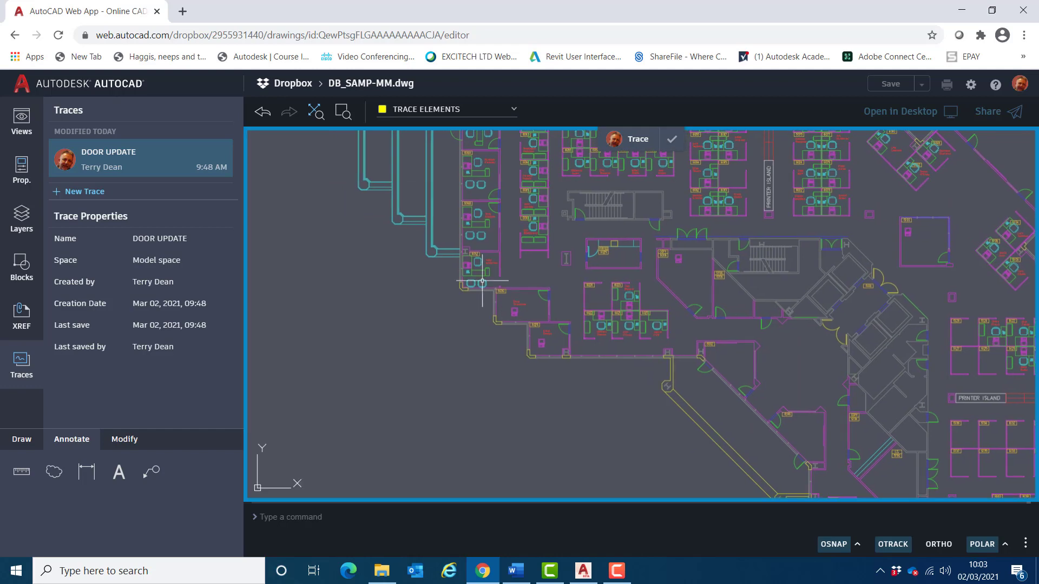
middle_click_drag(420, 287, 436, 320)
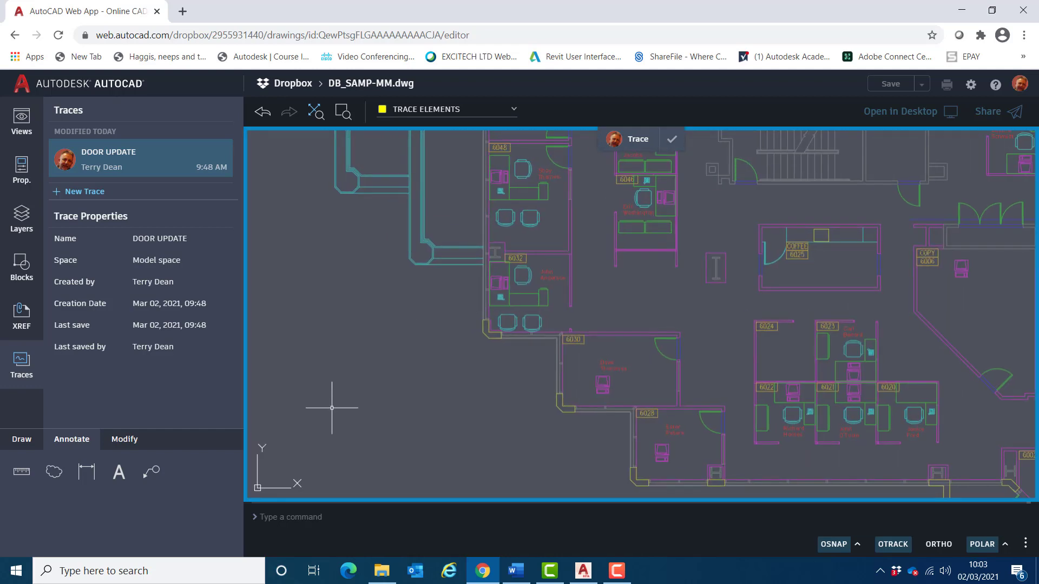
Step: Draw a revision cloud around the offices near room 6030
left_click(74, 442)
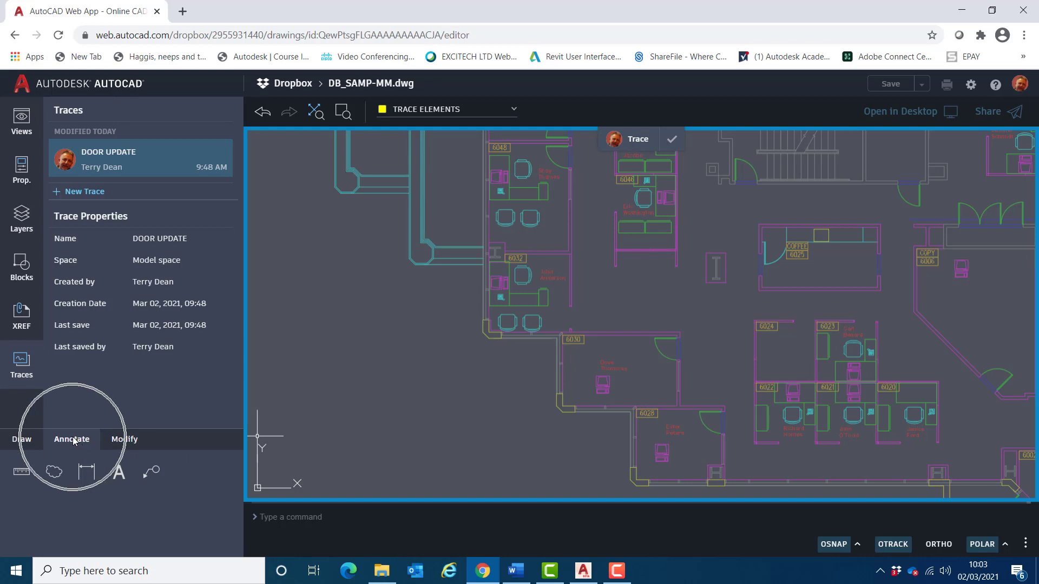
left_click(54, 472)
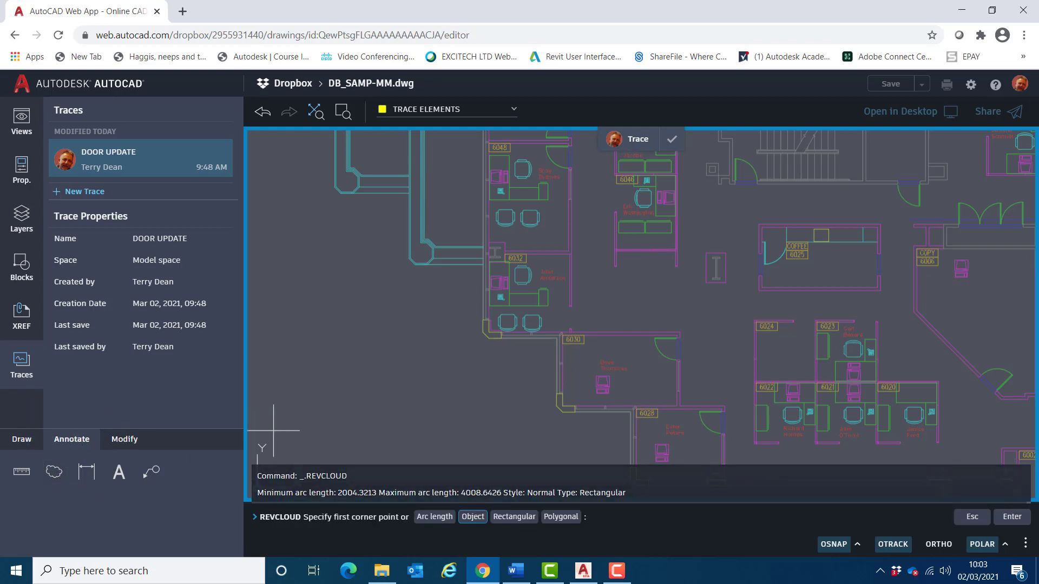
left_click(459, 360)
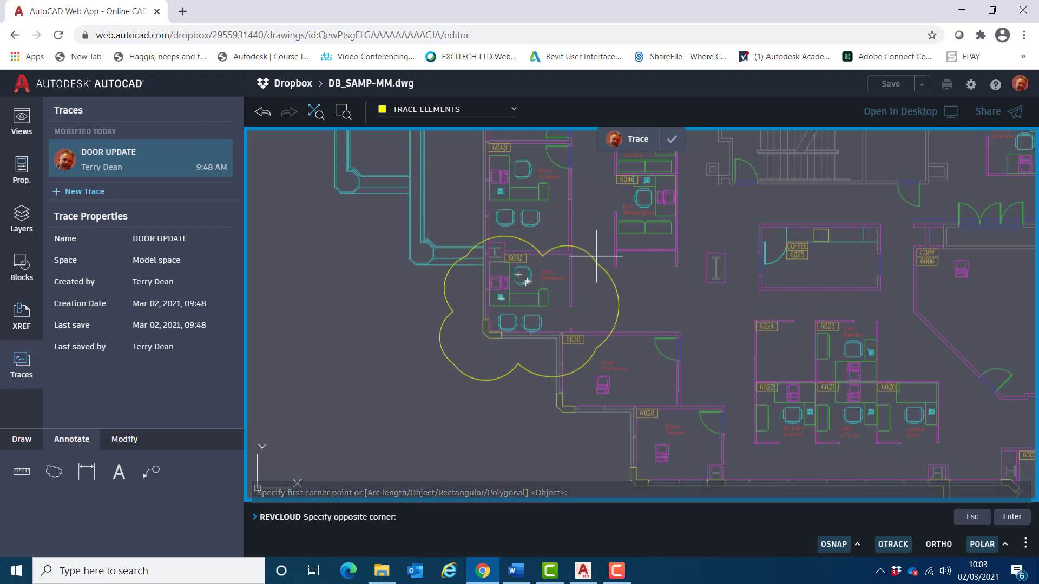
left_click(598, 219)
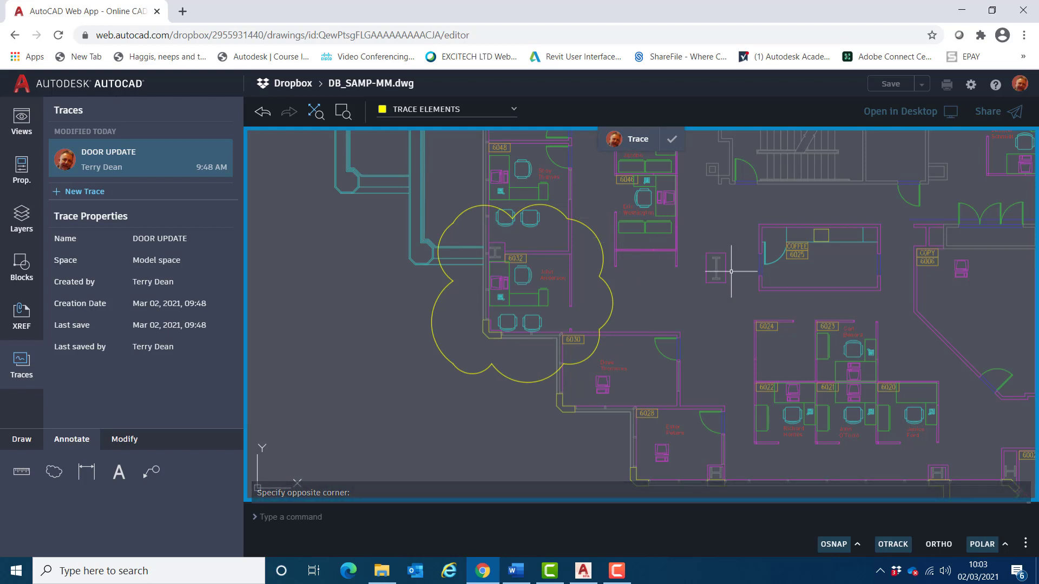
Step: Draw a second revision cloud around the diagonal wall area by rooms 6006 and 6004
scroll(732, 269, "down", 2)
mouse_move(793, 318)
middle_mouse_down()
mouse_move(670, 298)
mouse_move(614, 300)
middle_mouse_up()
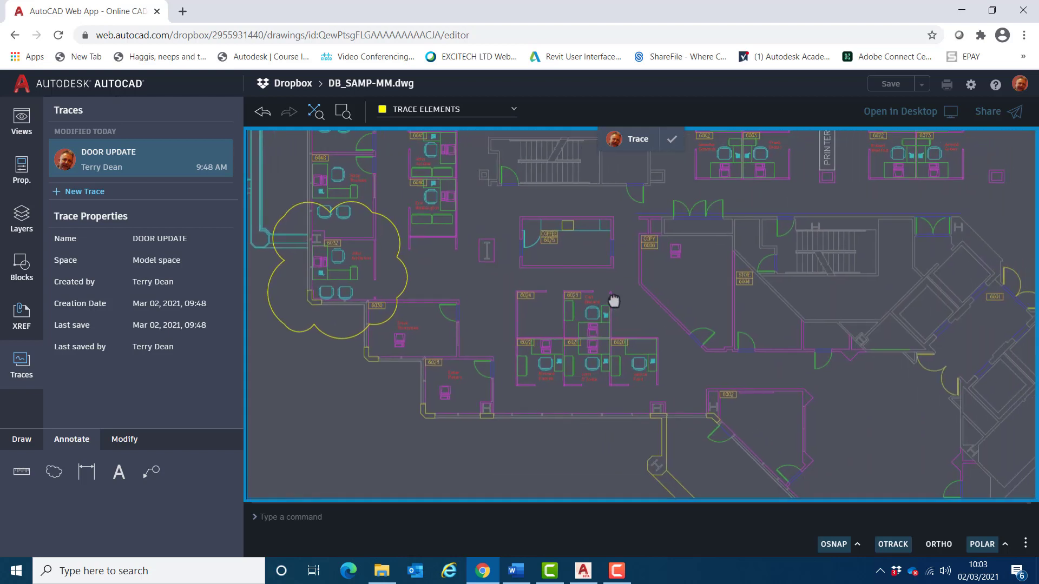
left_click(54, 472)
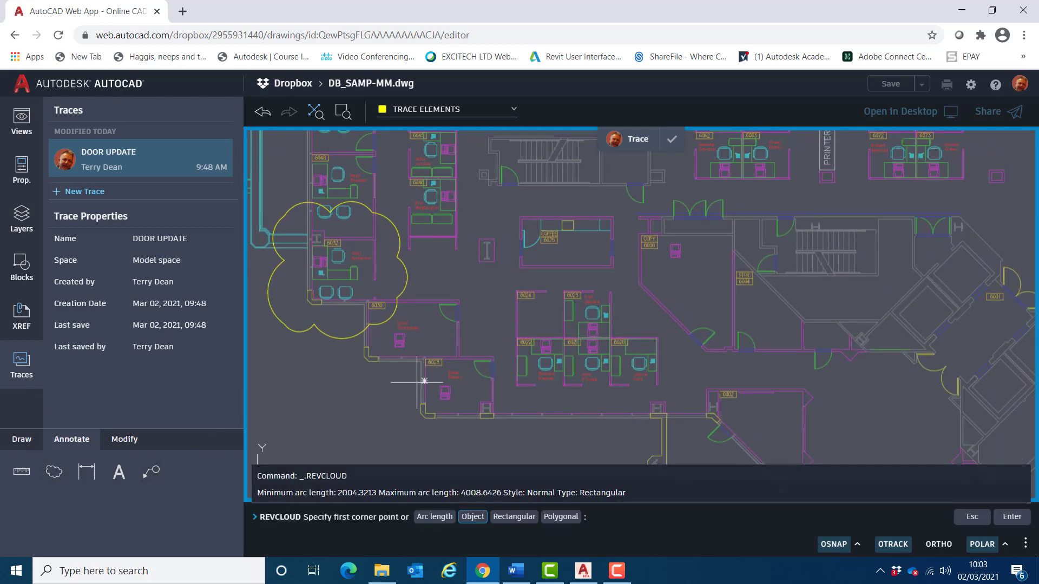
left_click(621, 262)
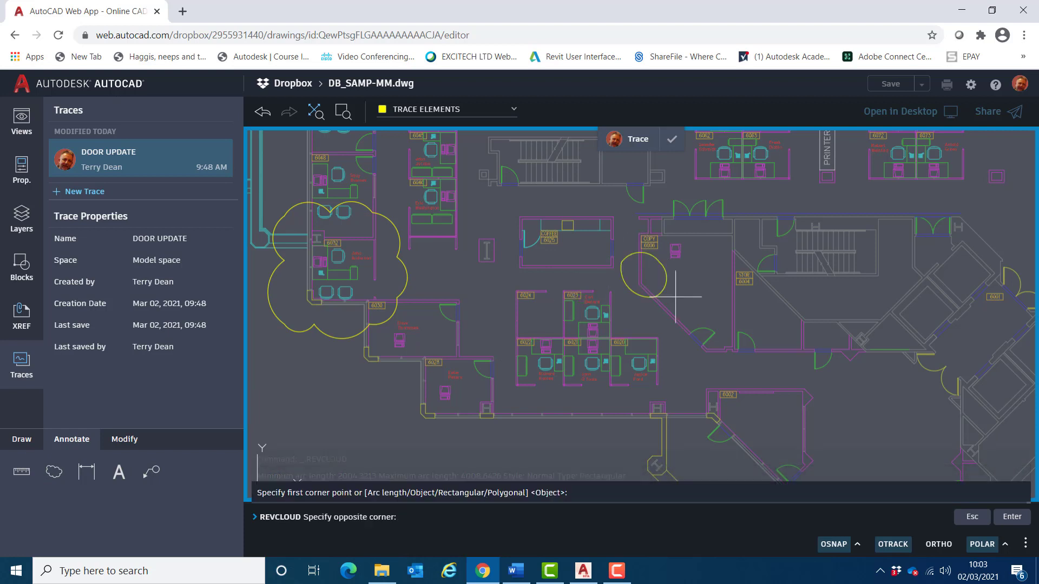
left_click(751, 369)
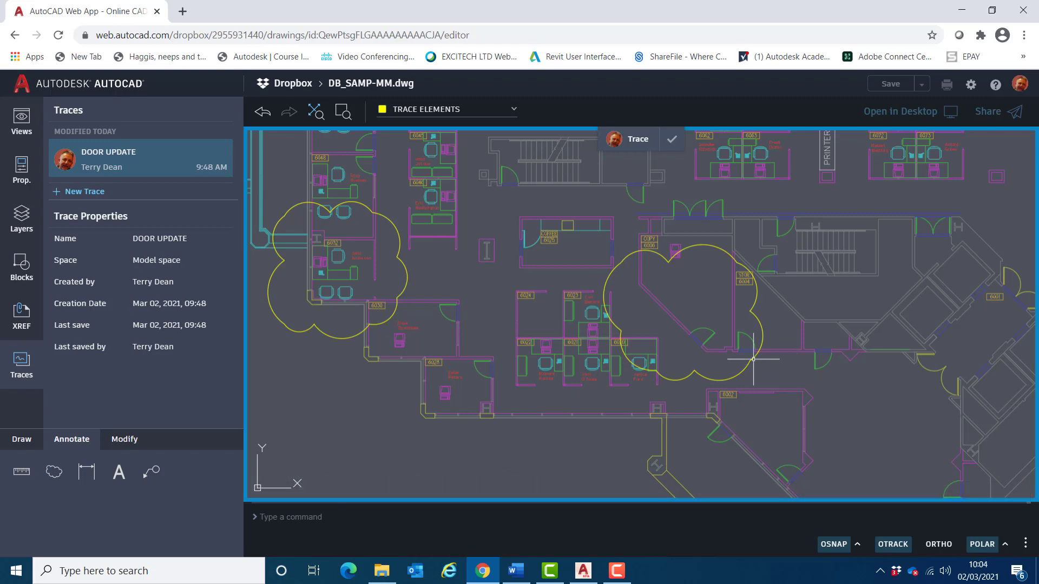
scroll(652, 320, "up", 8)
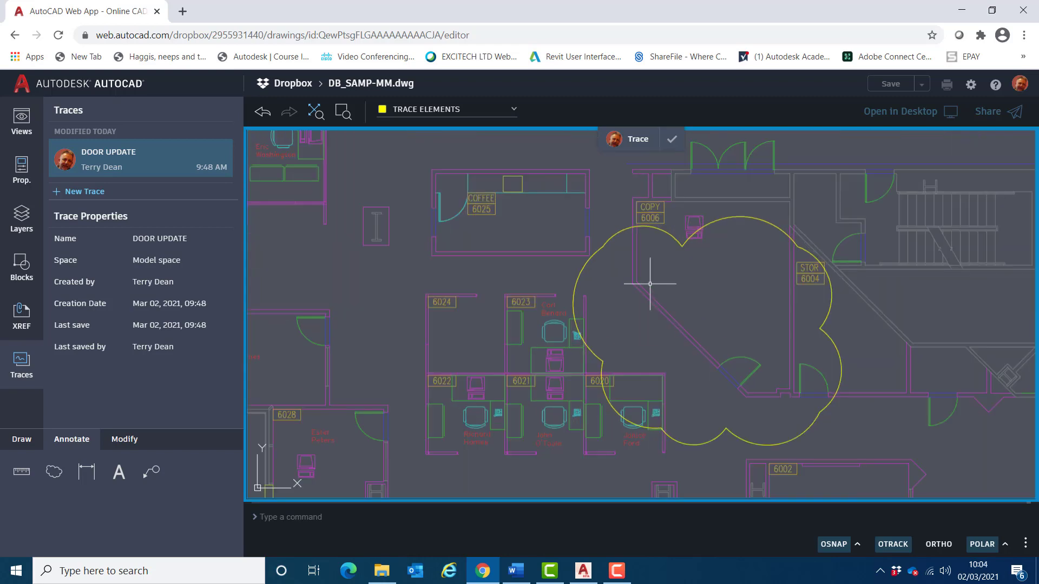
middle_click_drag(627, 353, 569, 284)
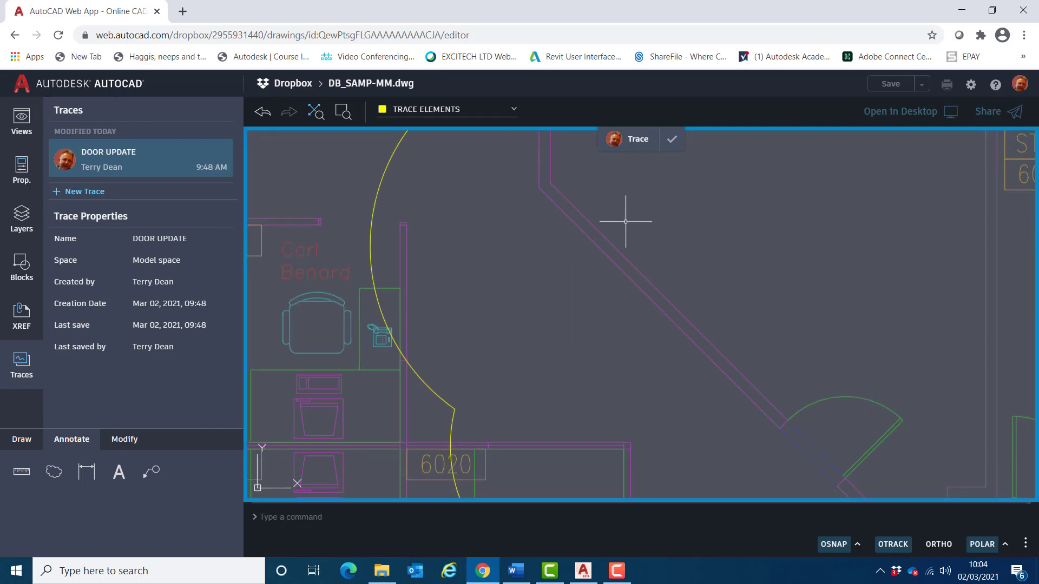
Step: Draw a 914 by 127 rectangle near cubicle 6020 beside the diagonal wall
left_click(31, 440)
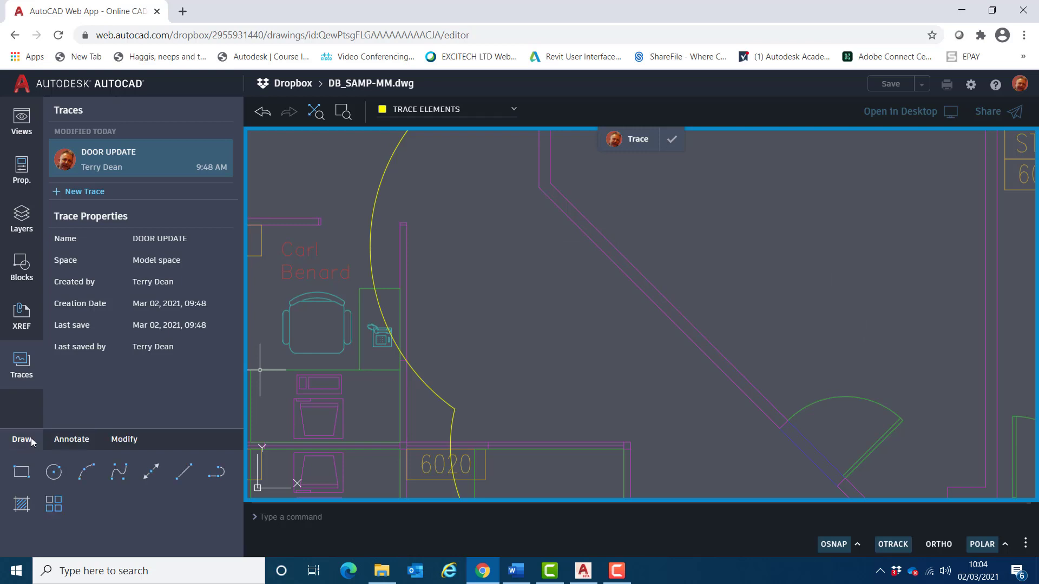
left_click(22, 473)
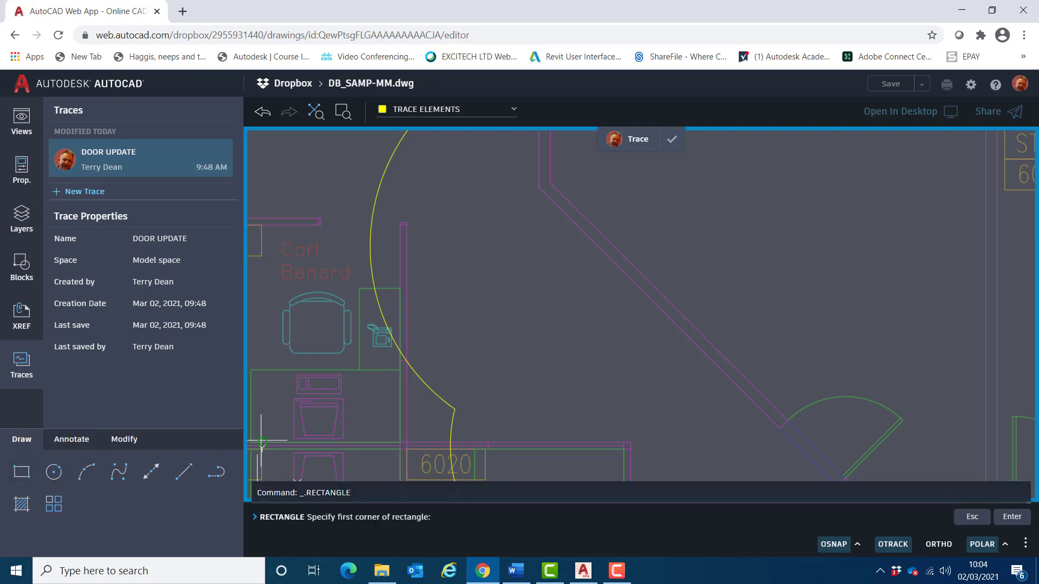
left_click(670, 251)
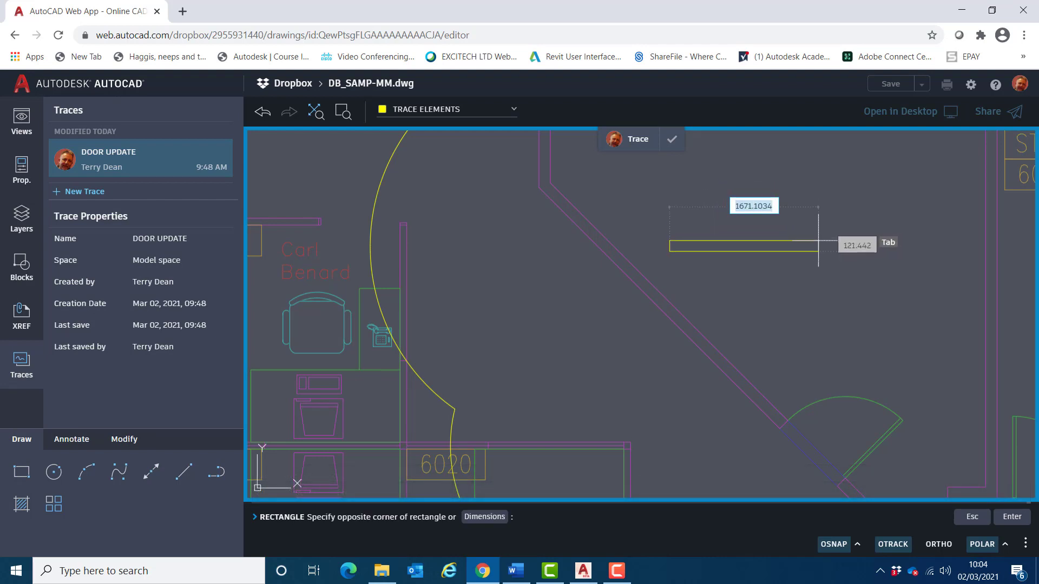
type("914")
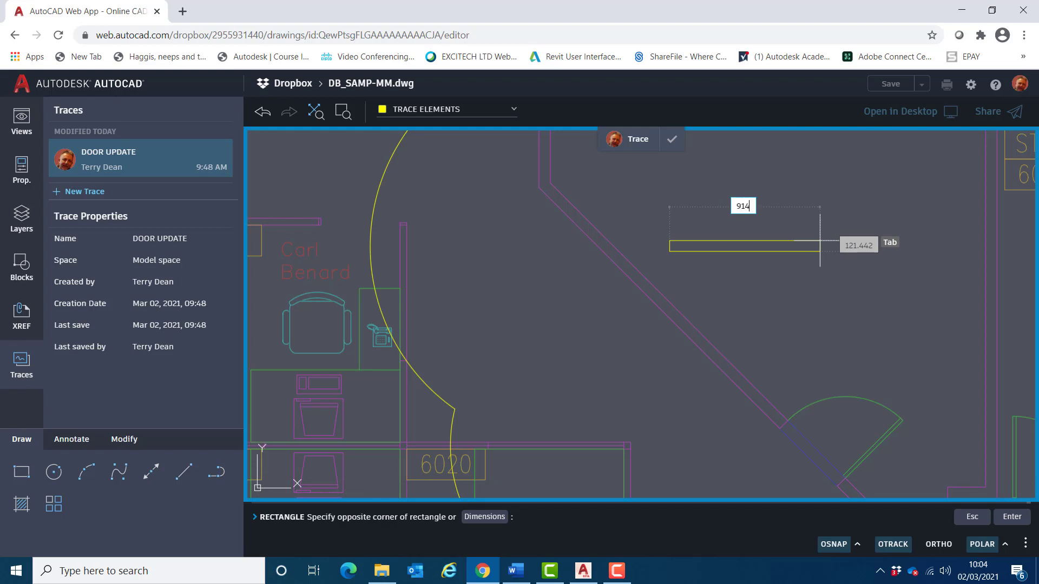
key("Tab")
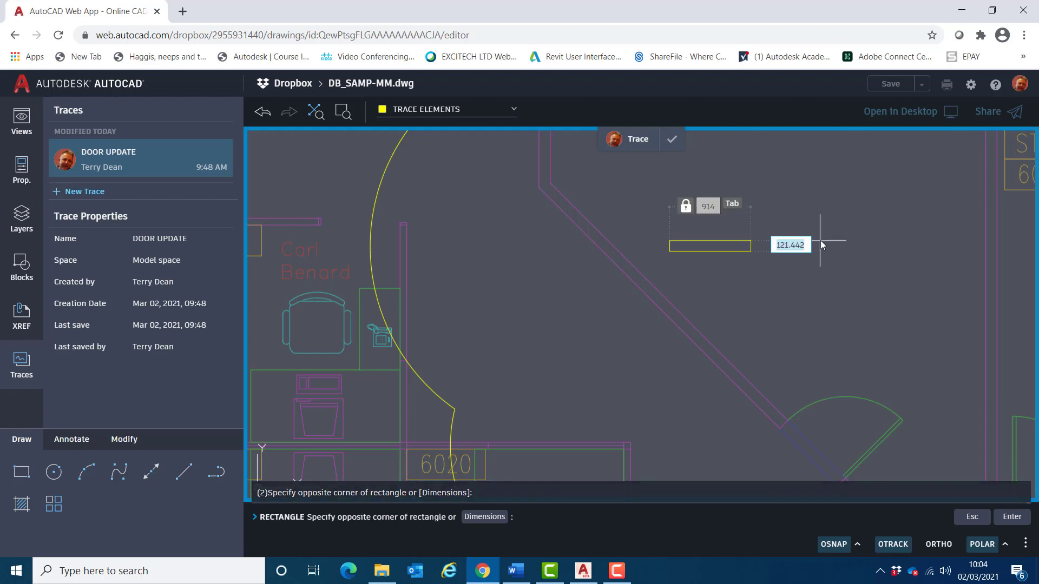
type("12")
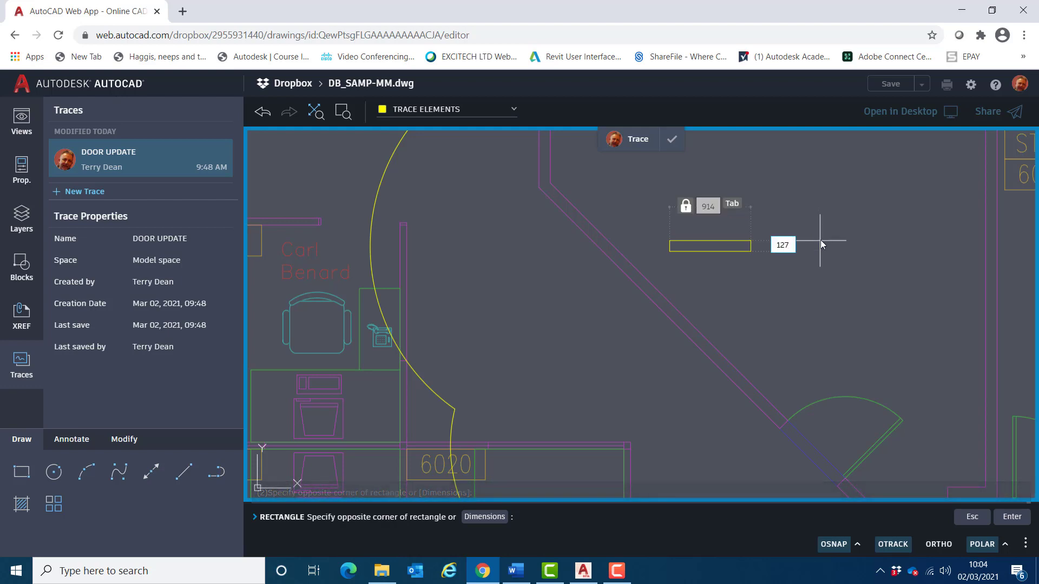
type("7")
key("Return")
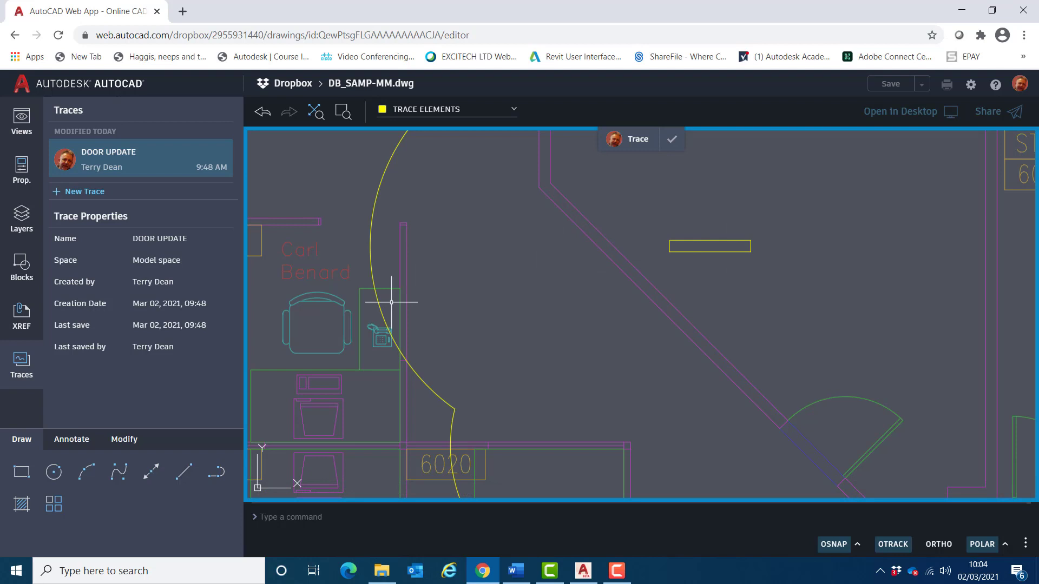
left_click(124, 440)
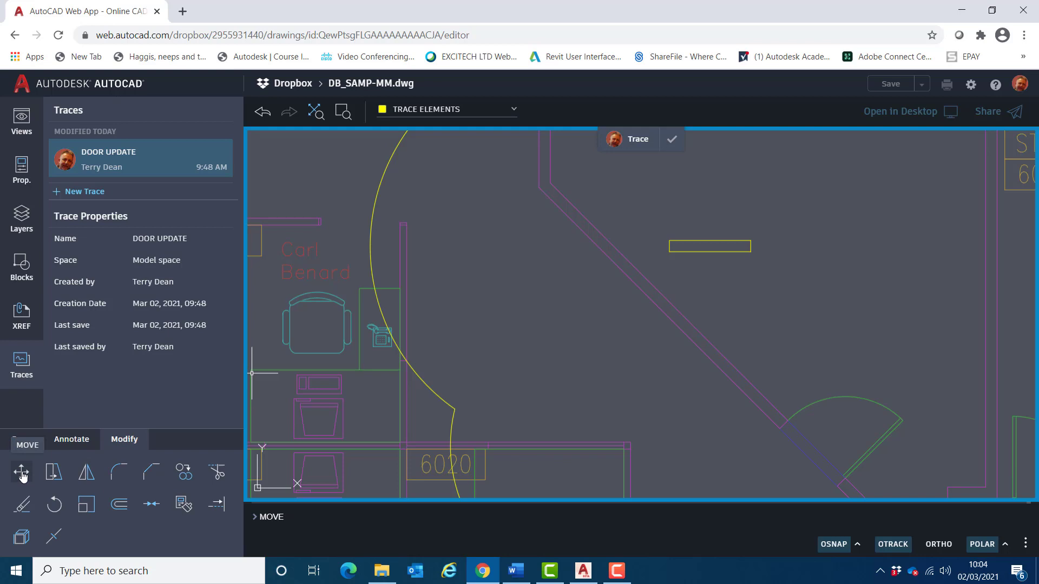
Step: Move the rectangle from its left end, snapping with Nearest onto the diagonal wall
left_click(22, 474)
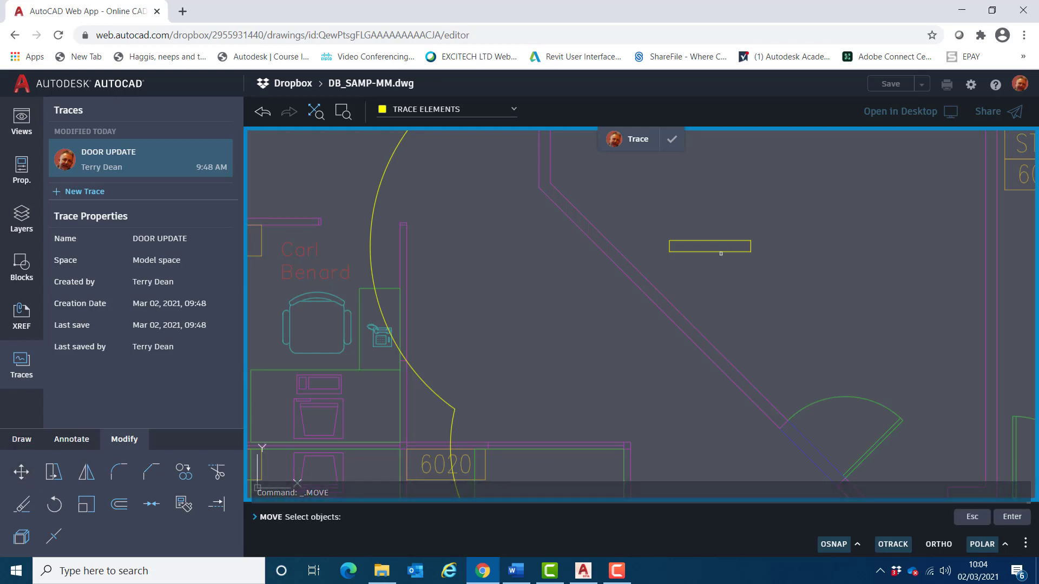
left_click(719, 251)
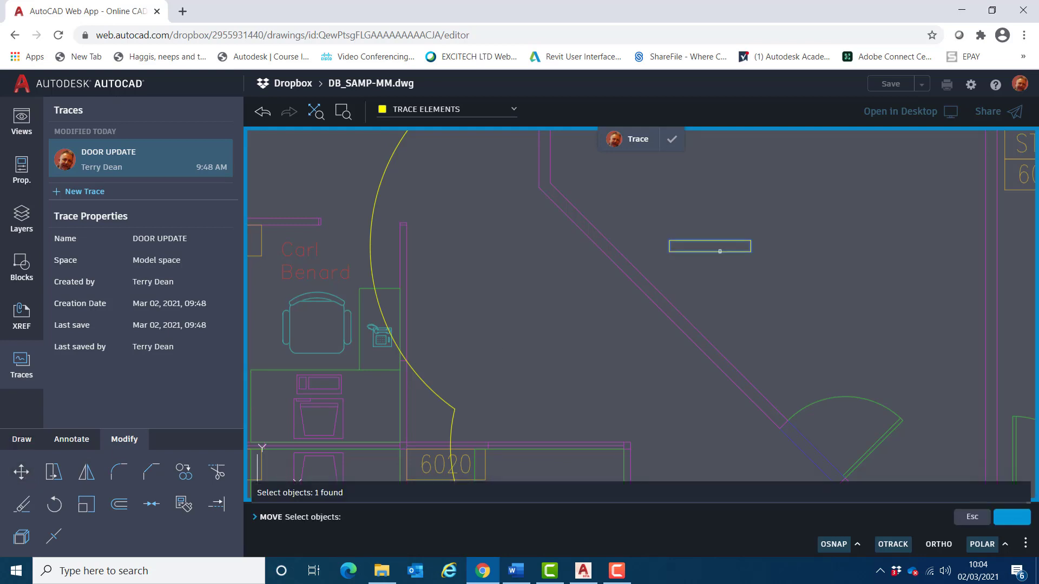
right_click(713, 205)
left_click(729, 219)
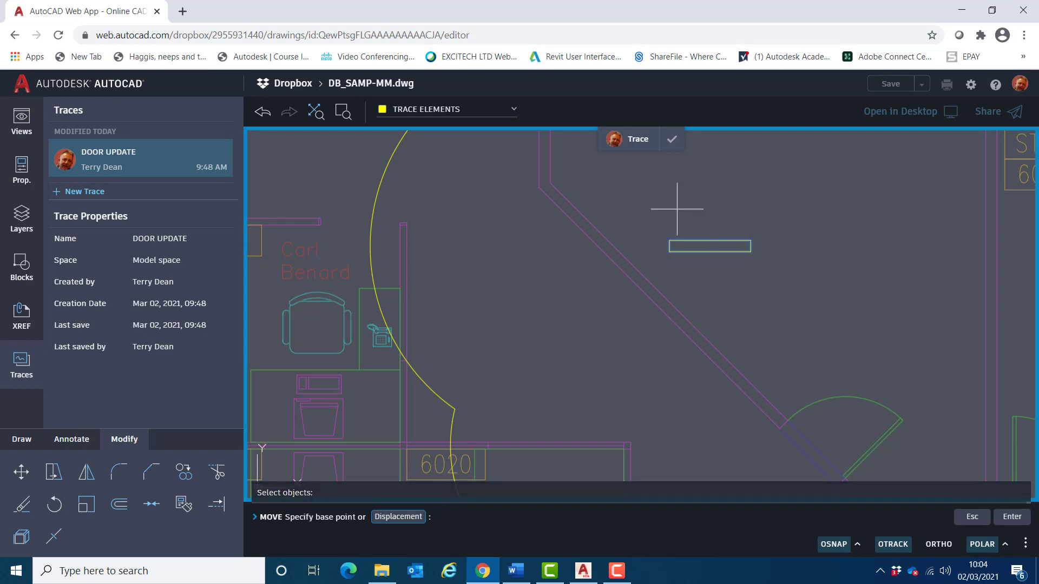
left_click(669, 252)
scroll(607, 209, "down", 2)
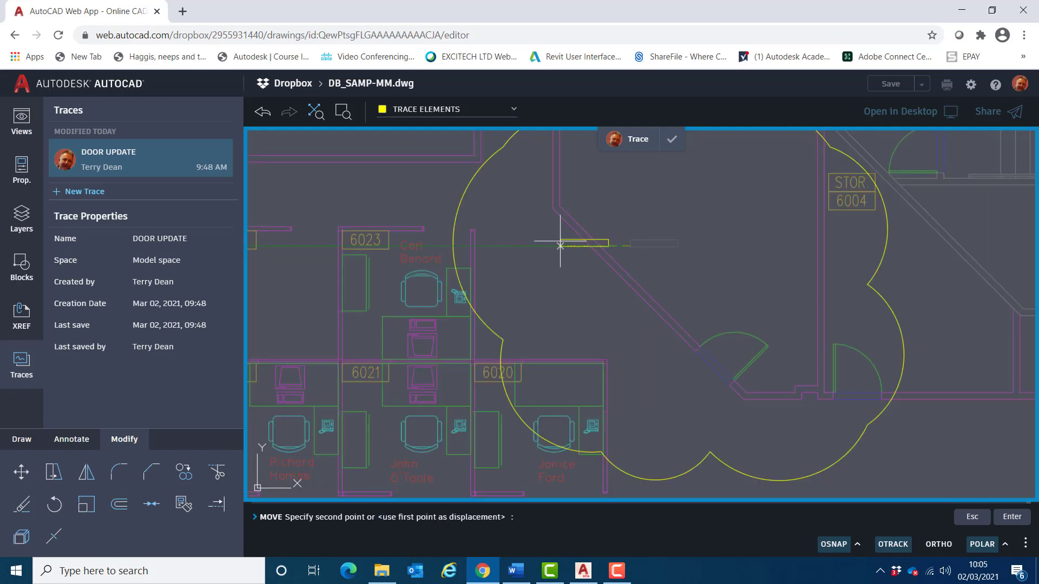
scroll(560, 245, "up", 3)
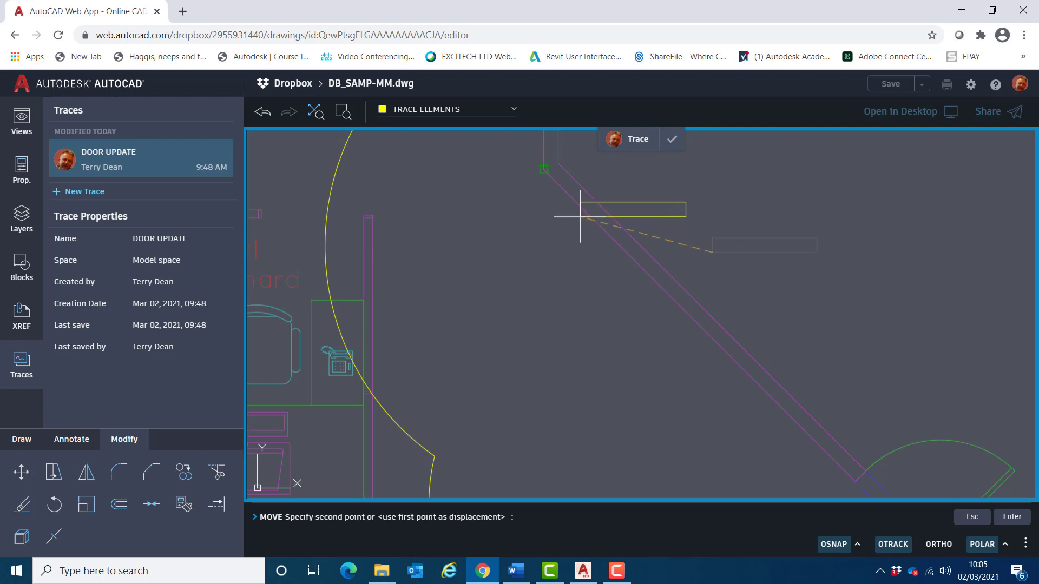
scroll(566, 227, "down", 3)
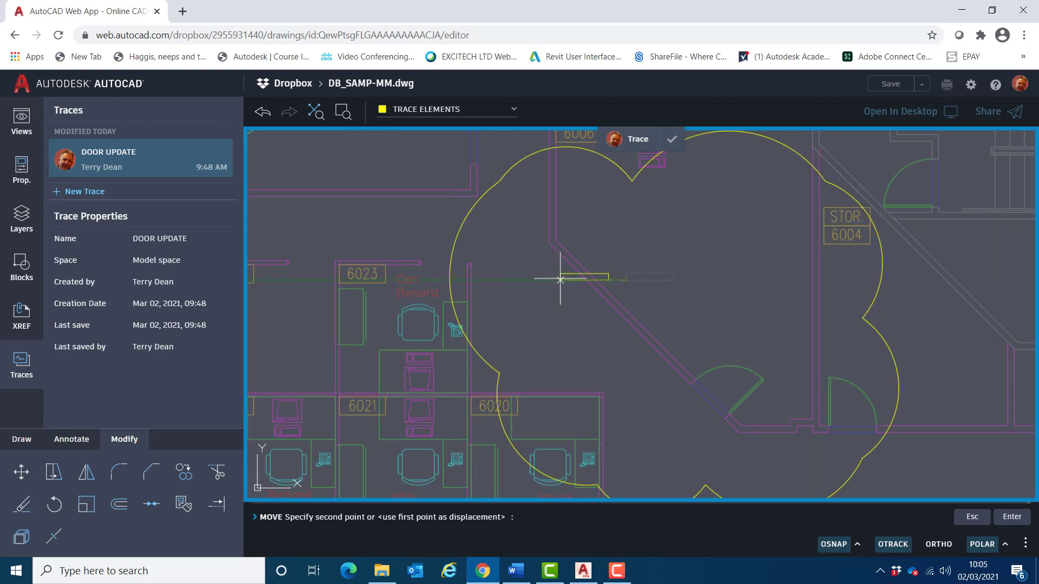
right_click(577, 176)
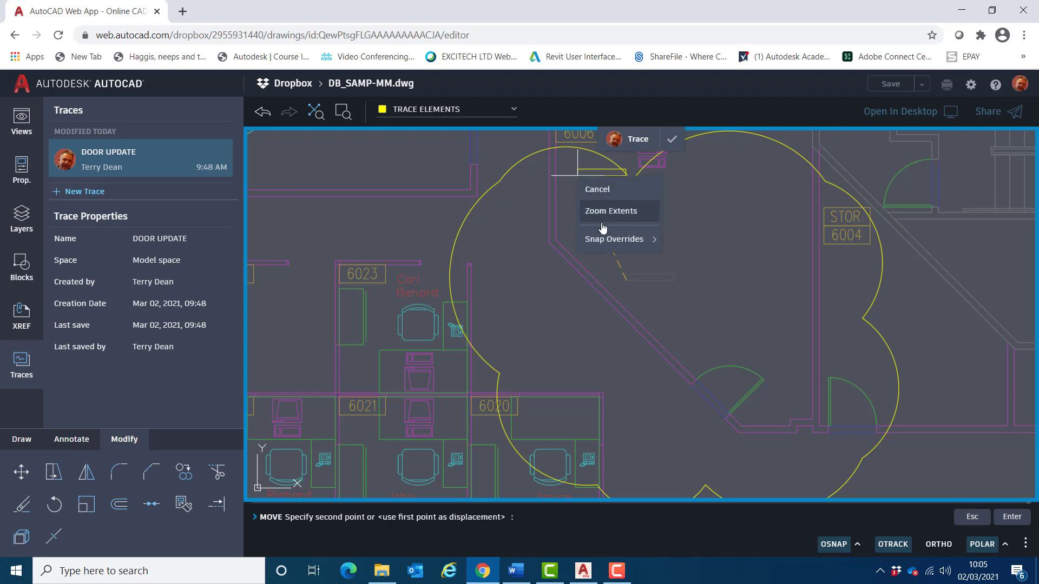
mouse_move(605, 240)
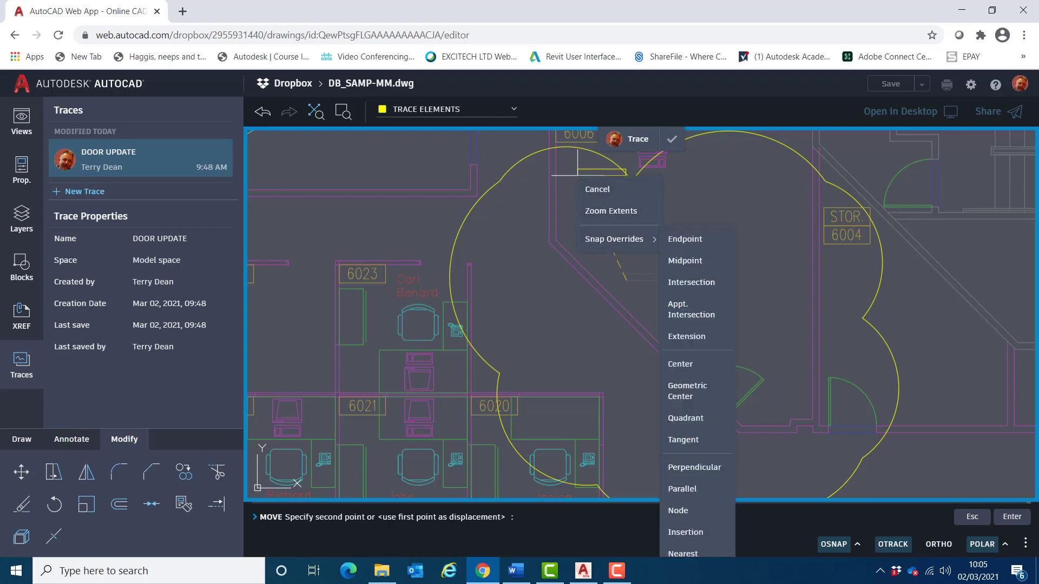
left_click(683, 555)
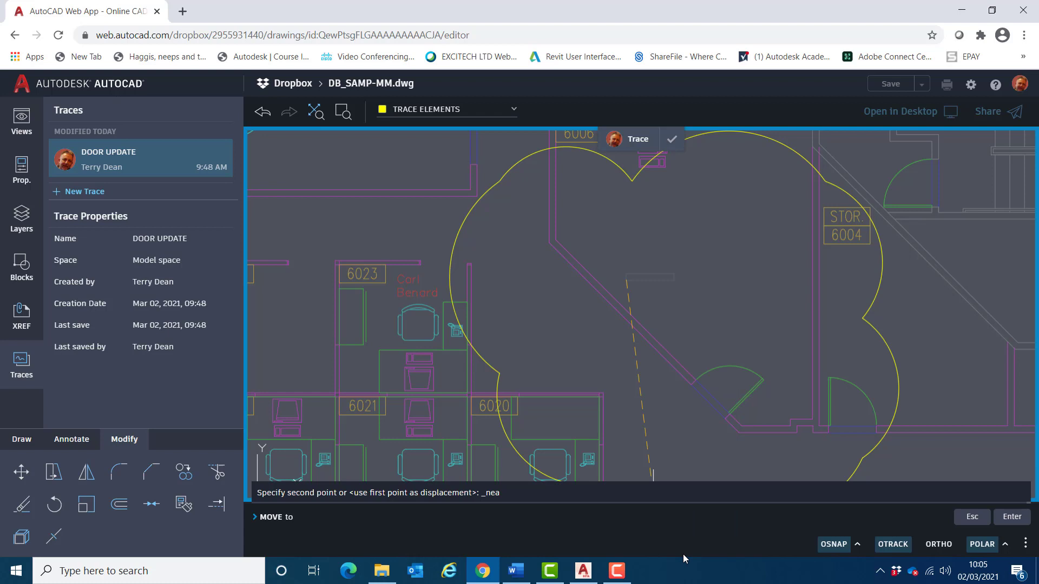
left_click(570, 264)
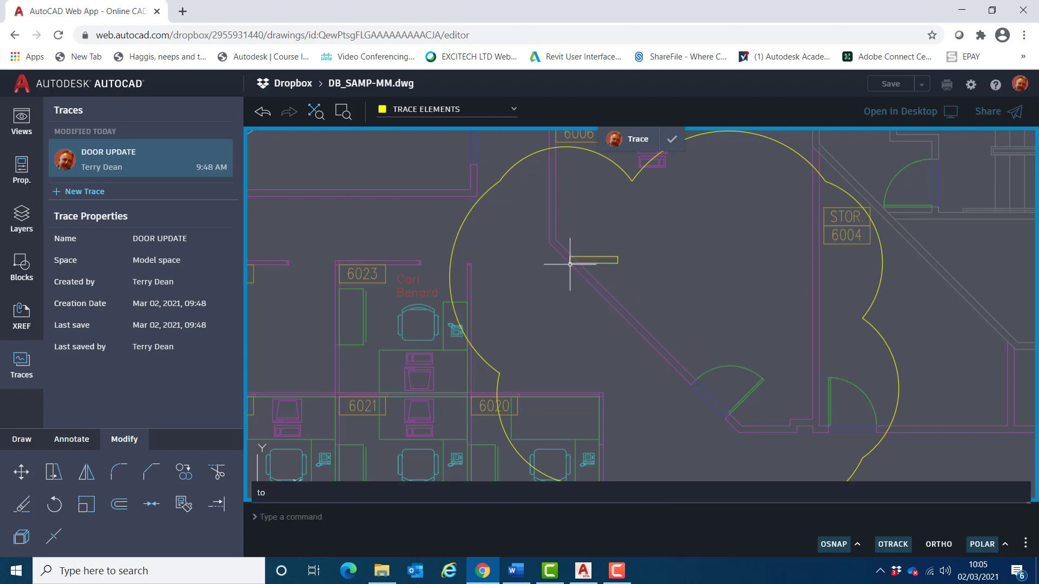
scroll(541, 282, "up", 4)
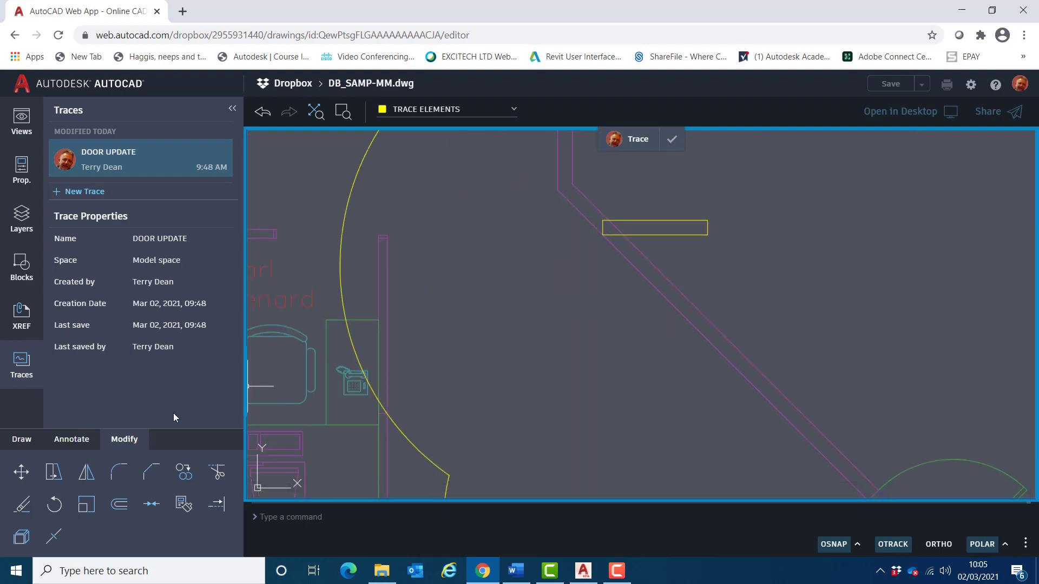
Step: Rotate the yellow rectangle about its corner so it lies along the diagonal wall
left_click(53, 506)
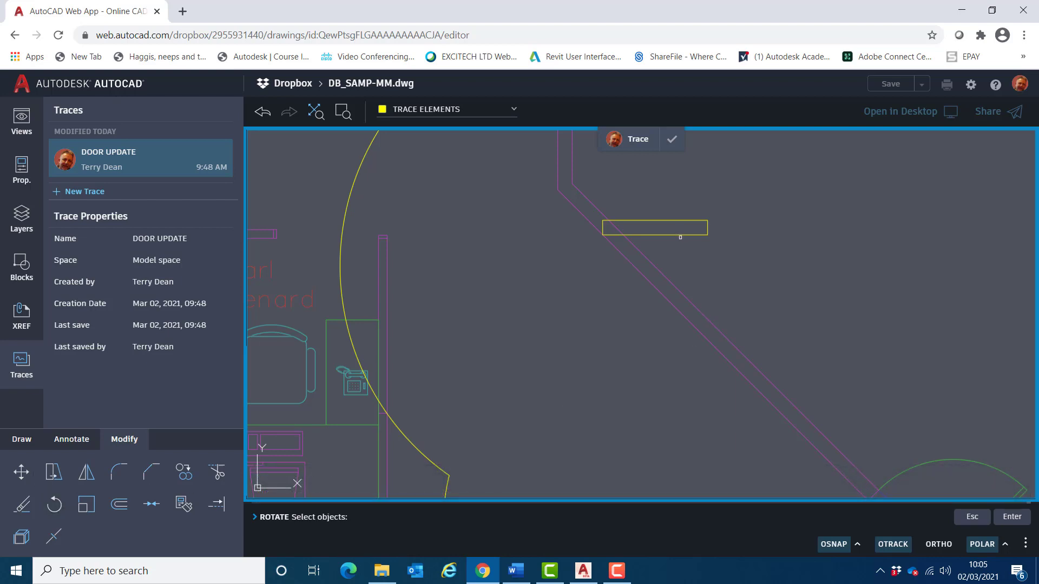
left_click(680, 236)
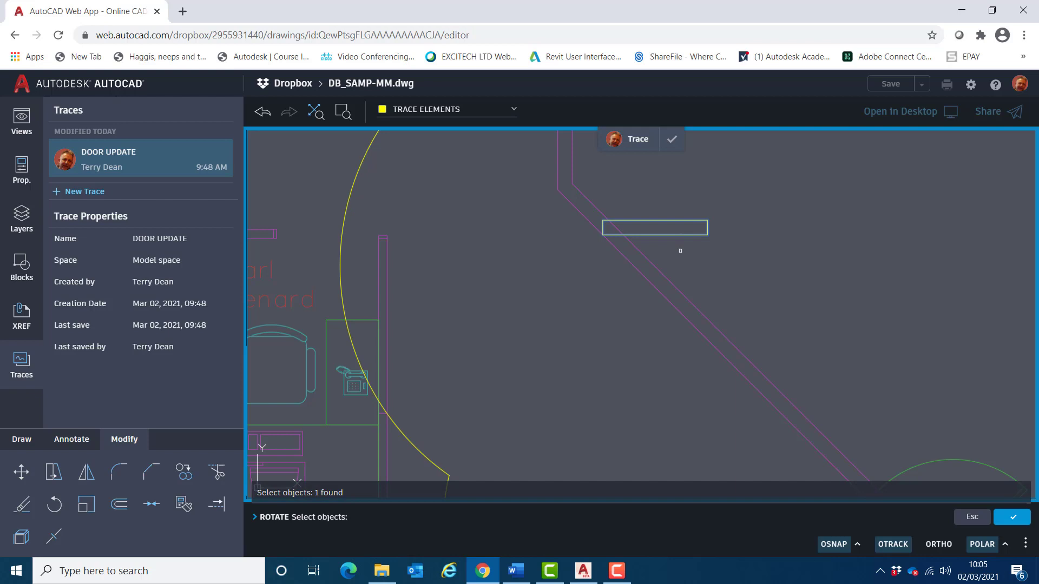
right_click(683, 253)
left_click(704, 267)
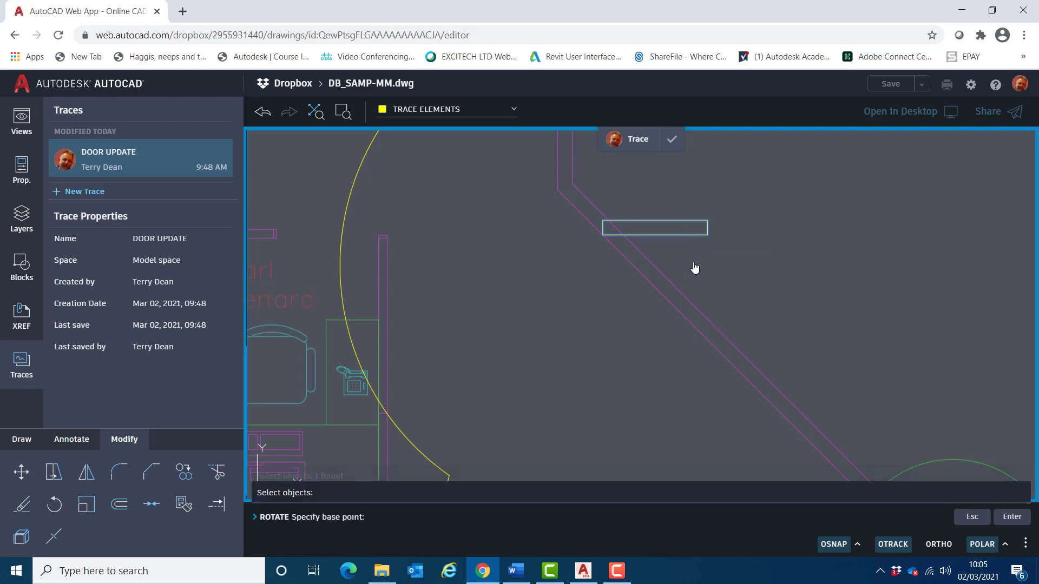
left_click(603, 234)
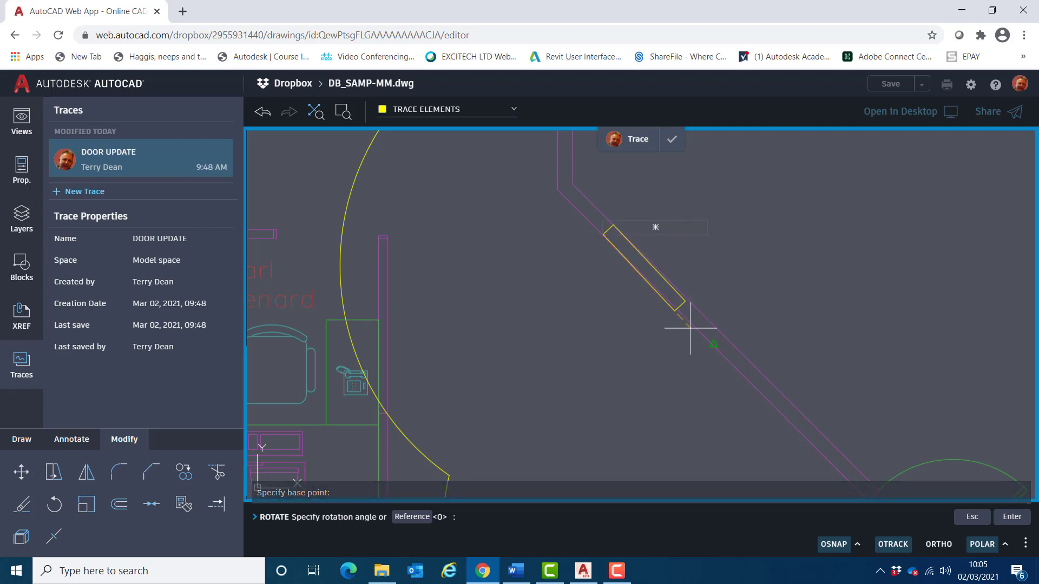
left_click(712, 345)
scroll(601, 324, "down", 3)
mouse_move(598, 324)
middle_mouse_down()
mouse_move(584, 330)
mouse_move(541, 249)
middle_mouse_up()
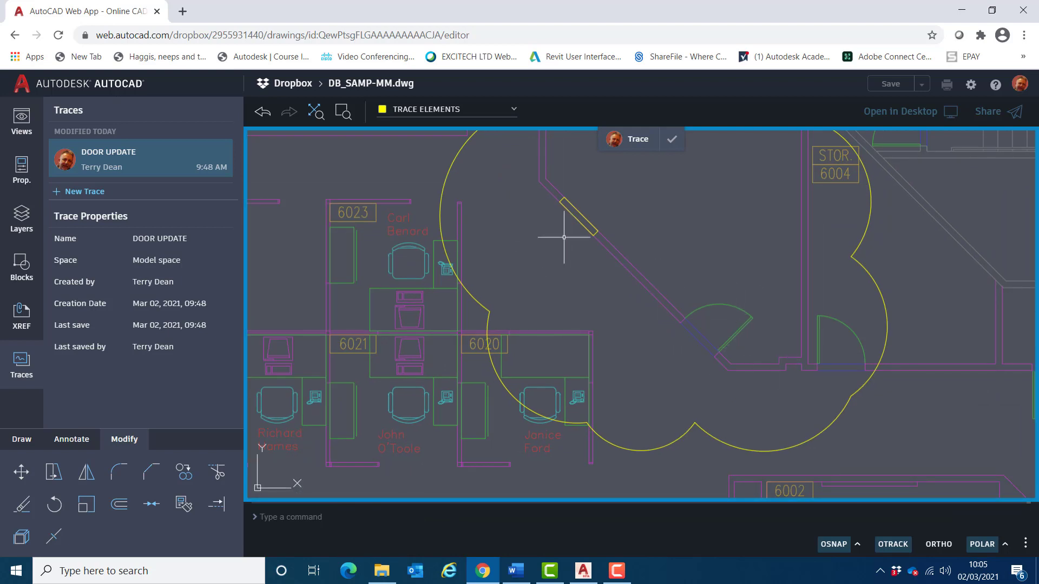
middle_click_drag(572, 304, 559, 336)
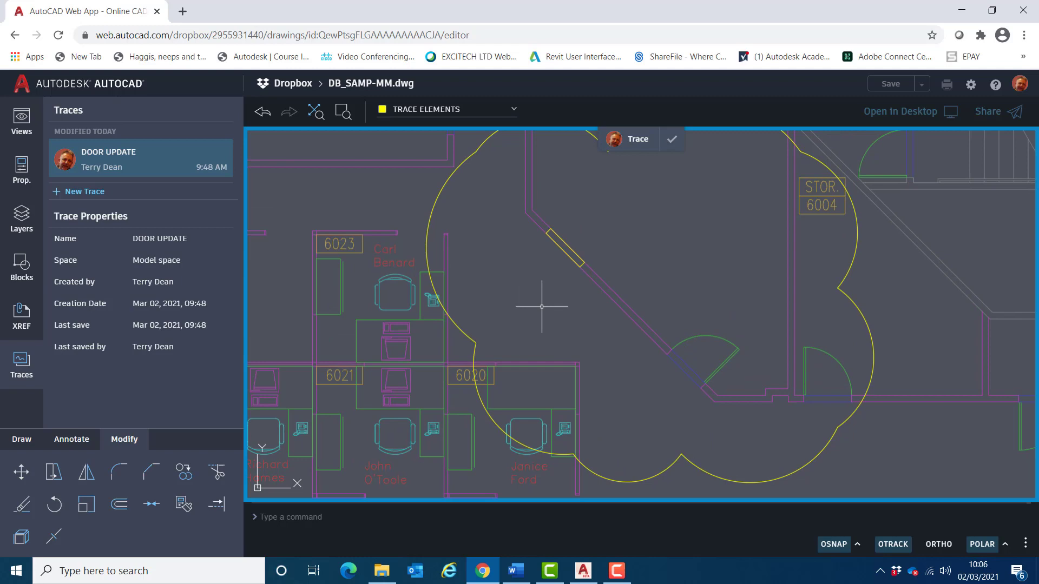
Step: Add a multileader 'MOVE DOOR TO LOCATION INDICATED.' with its arrow on the right cloud
scroll(542, 306, "down", 2)
scroll(547, 306, "down", 1)
mouse_move(547, 306)
middle_mouse_down()
mouse_move(489, 244)
mouse_move(503, 249)
middle_mouse_up()
middle_click_drag(528, 287, 508, 285)
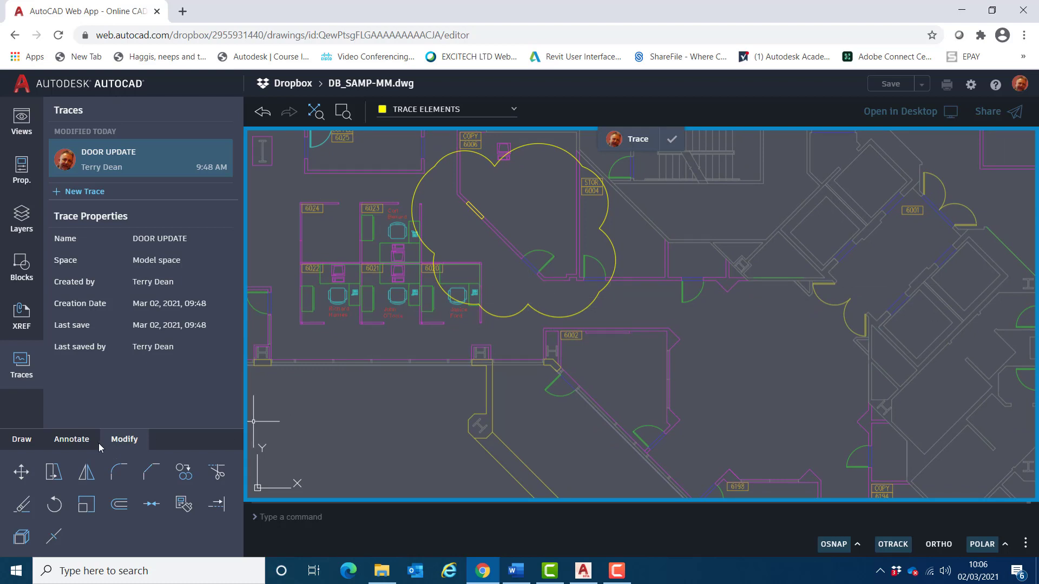
left_click(82, 442)
left_click(144, 472)
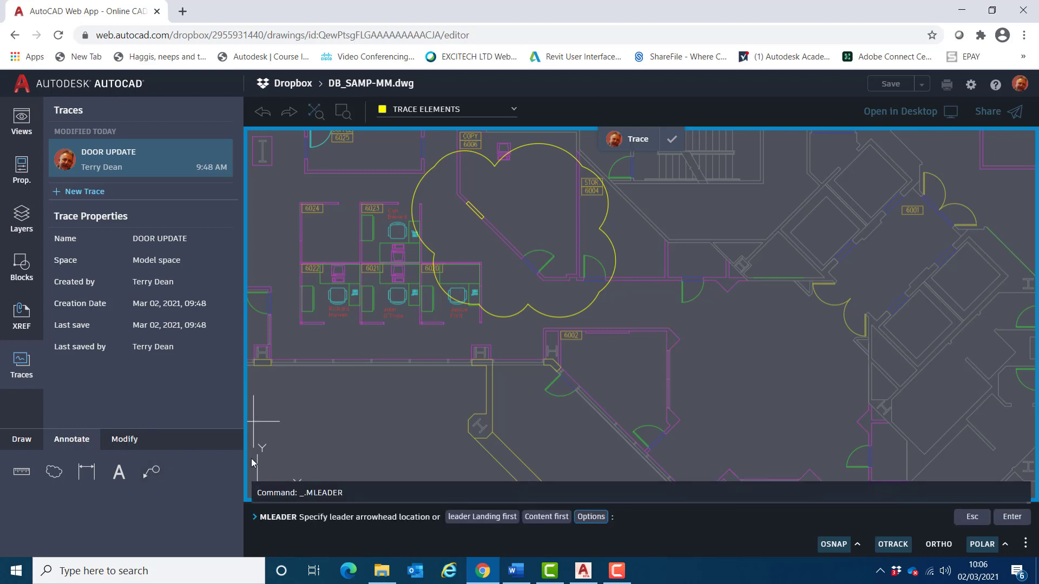
left_click(603, 290)
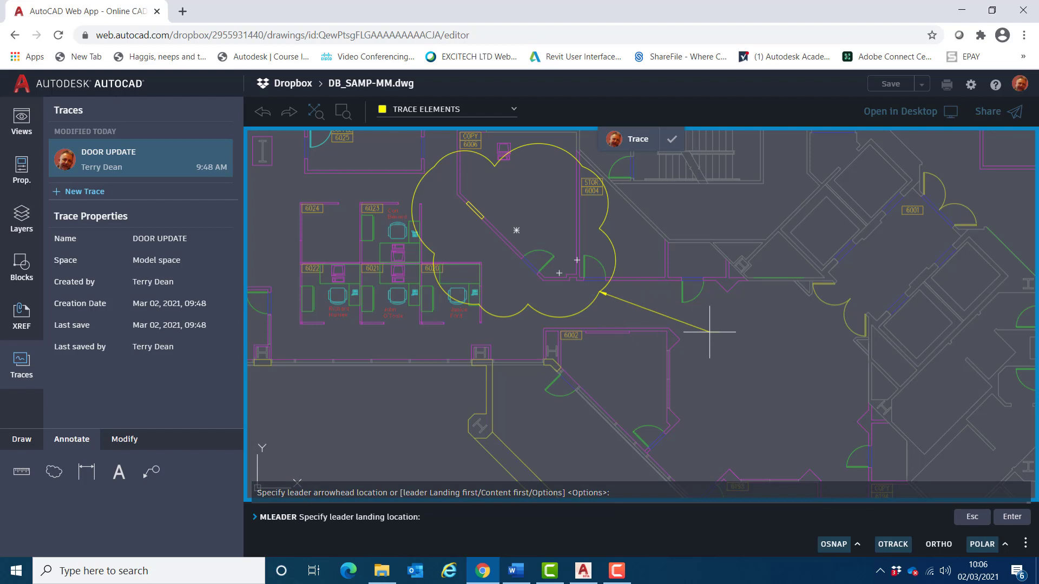
left_click(699, 332)
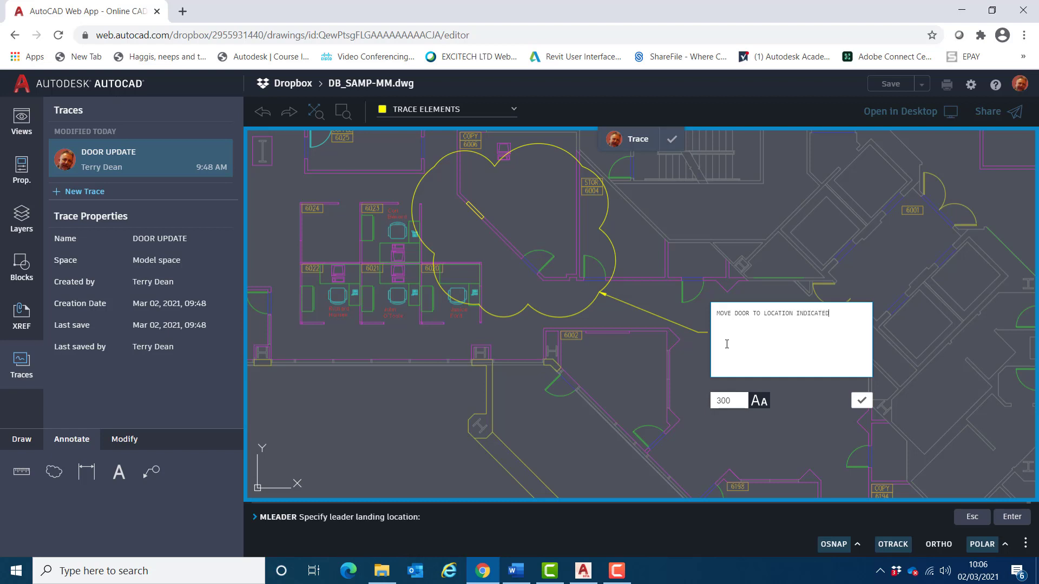
left_click(861, 401)
Step: Add a multileader 'DOOR SYMBOL IS MISSING.' with its arrow on the left cloud's edge
mouse_move(543, 352)
middle_mouse_down()
mouse_move(856, 394)
mouse_move(839, 384)
middle_mouse_up()
middle_click_drag(388, 373, 555, 373)
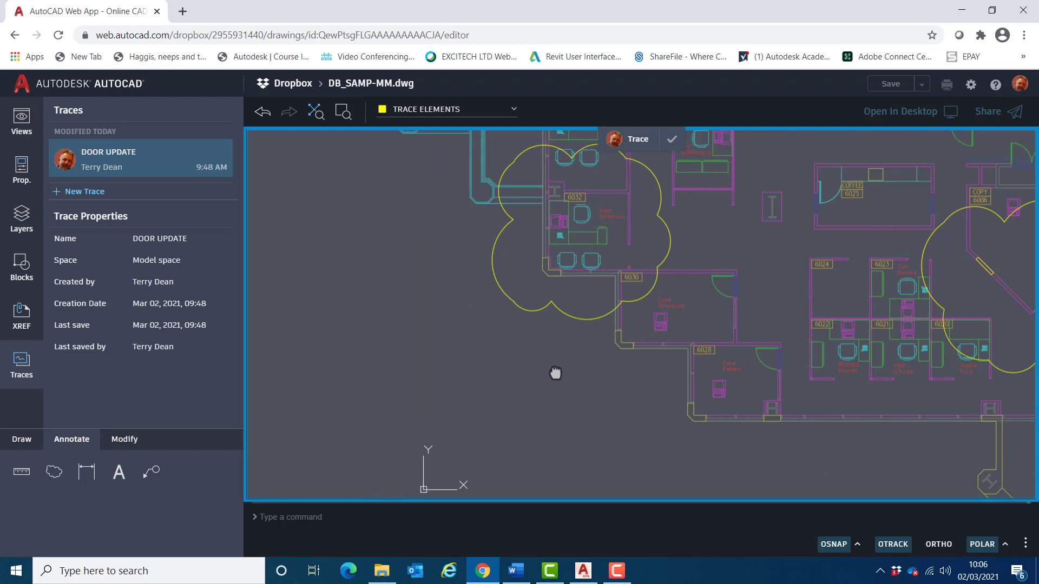
left_click(151, 472)
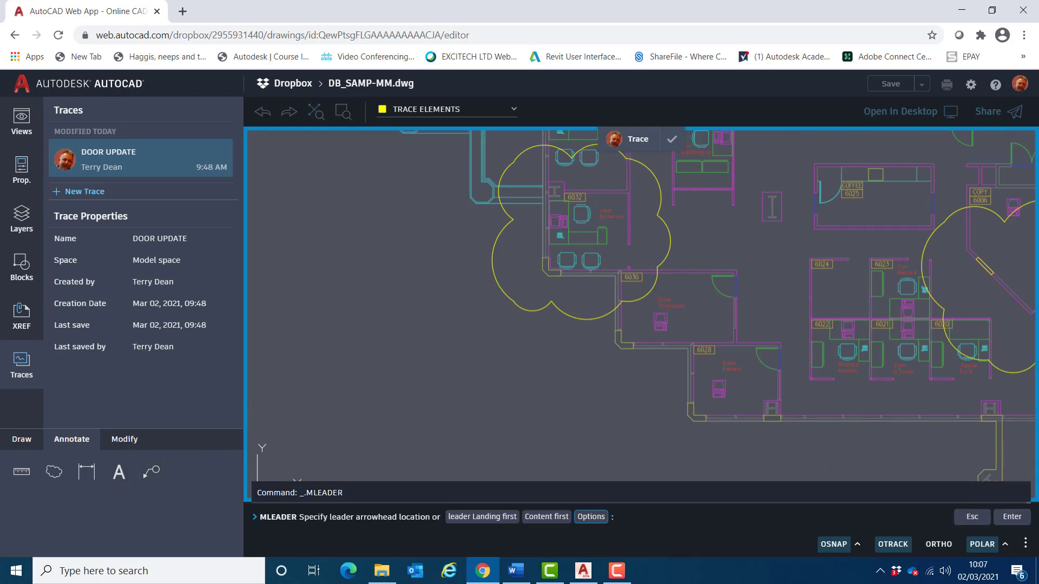
left_click(512, 301)
left_click(463, 348)
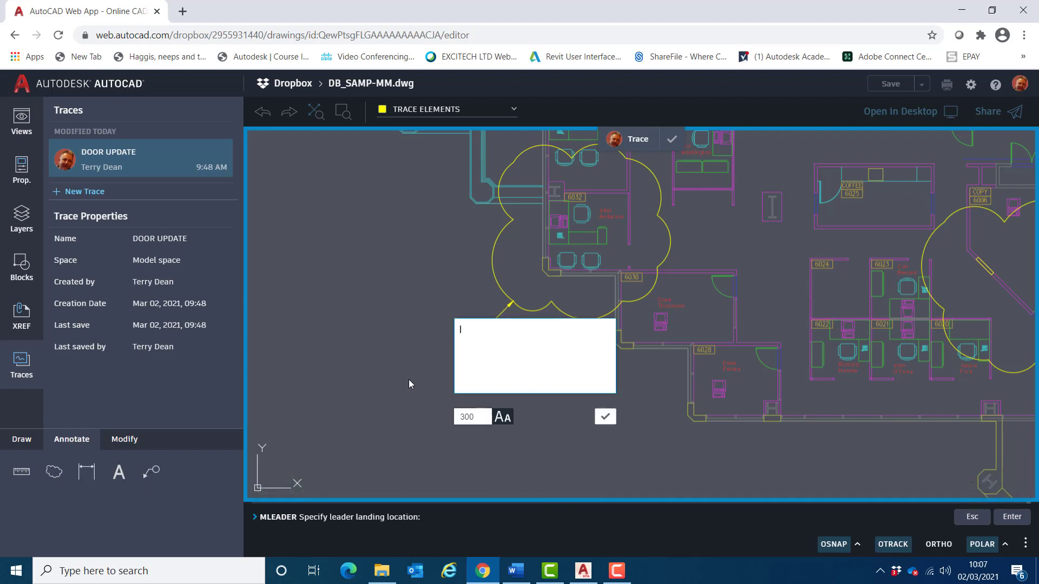
type("DOOR SYMBOL IS MISSING.")
left_click(604, 417)
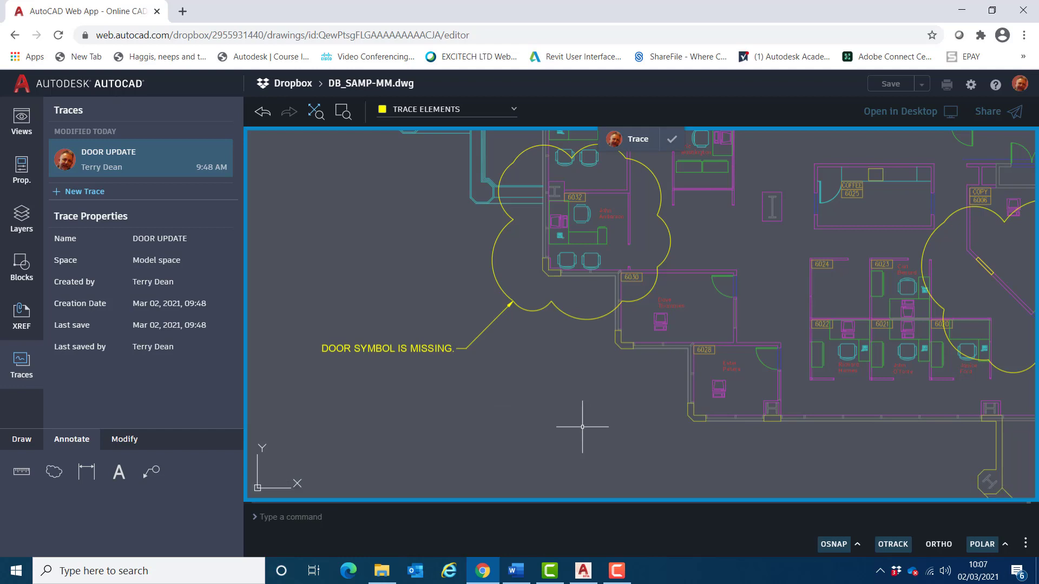
Step: Zoom out, finish the DOOR UPDATE trace with Done, and save DB_SAMP-MM.dwg
scroll(582, 427, "down", 7)
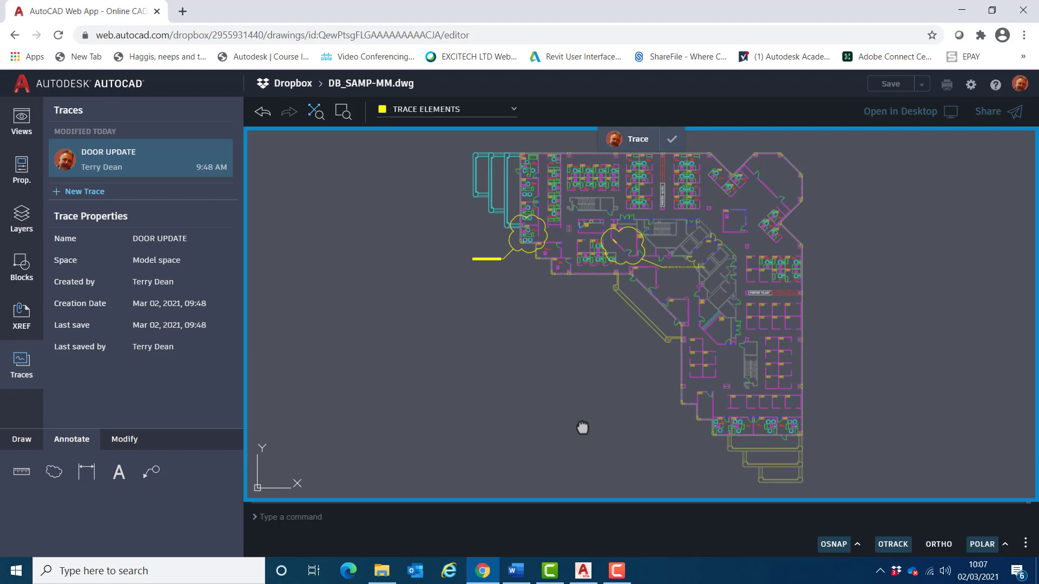
left_click(672, 142)
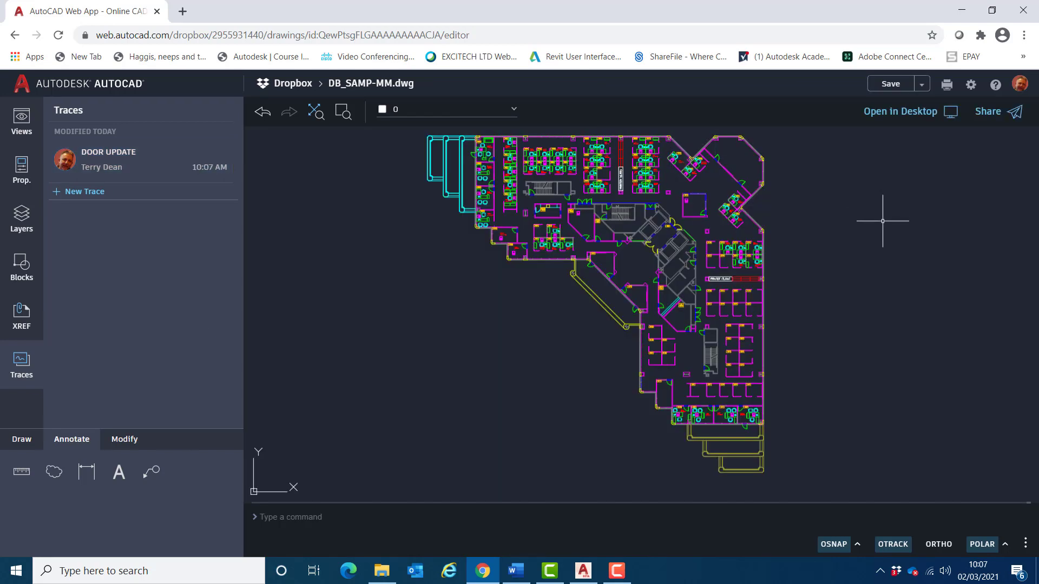
left_click(892, 84)
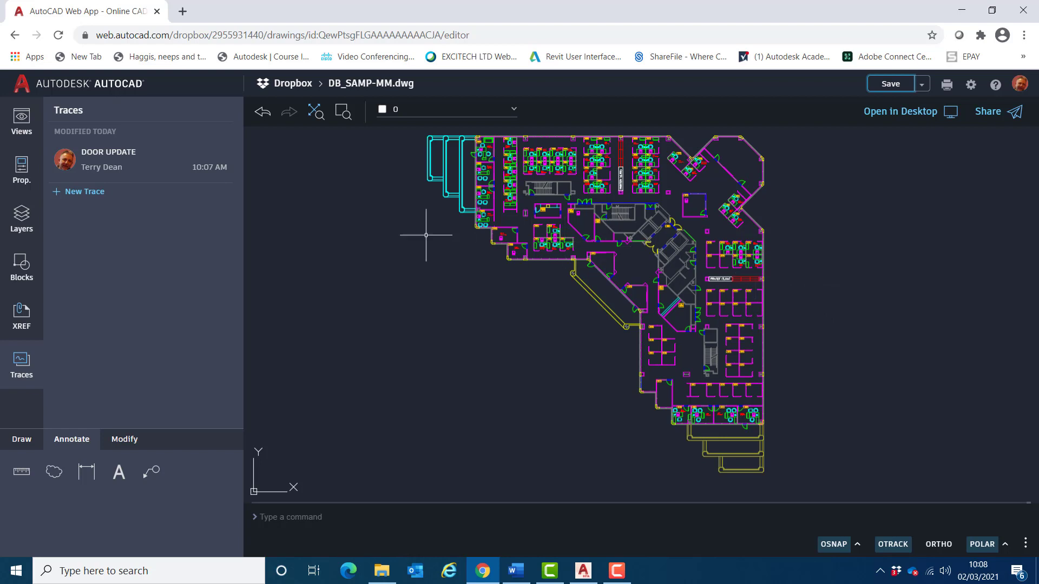
Step: Close the DOOR UPDATE trace from its right-click menu, then reopen it from the Traces panel
left_click(114, 157)
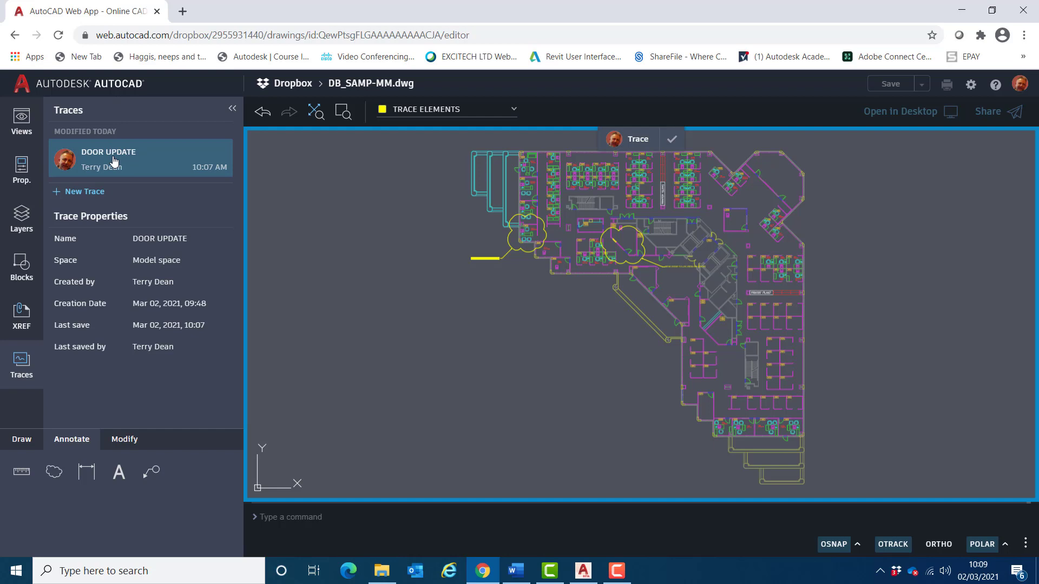
right_click(160, 163)
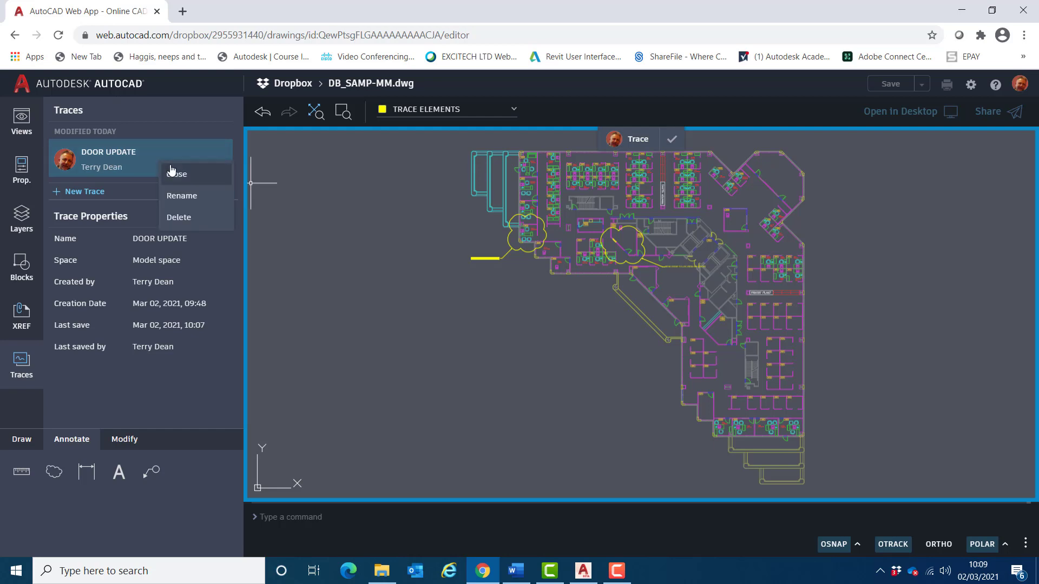
left_click(176, 175)
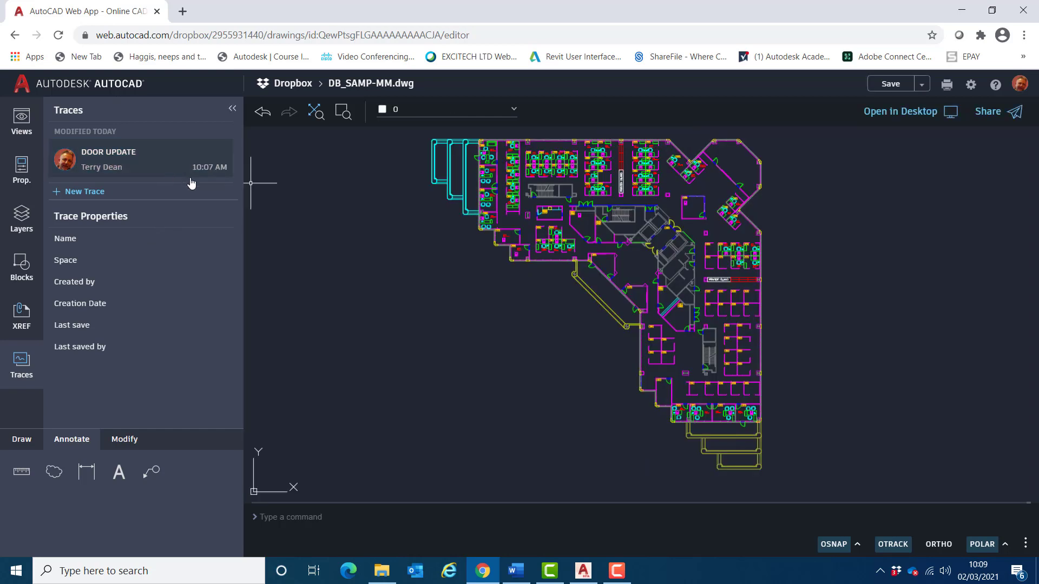
left_click(128, 171)
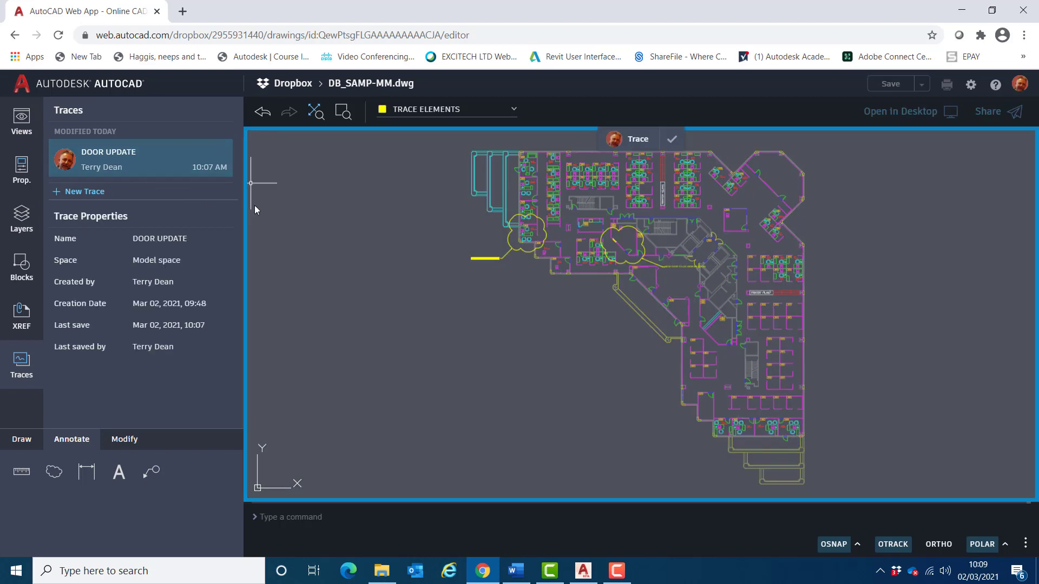
left_click(673, 142)
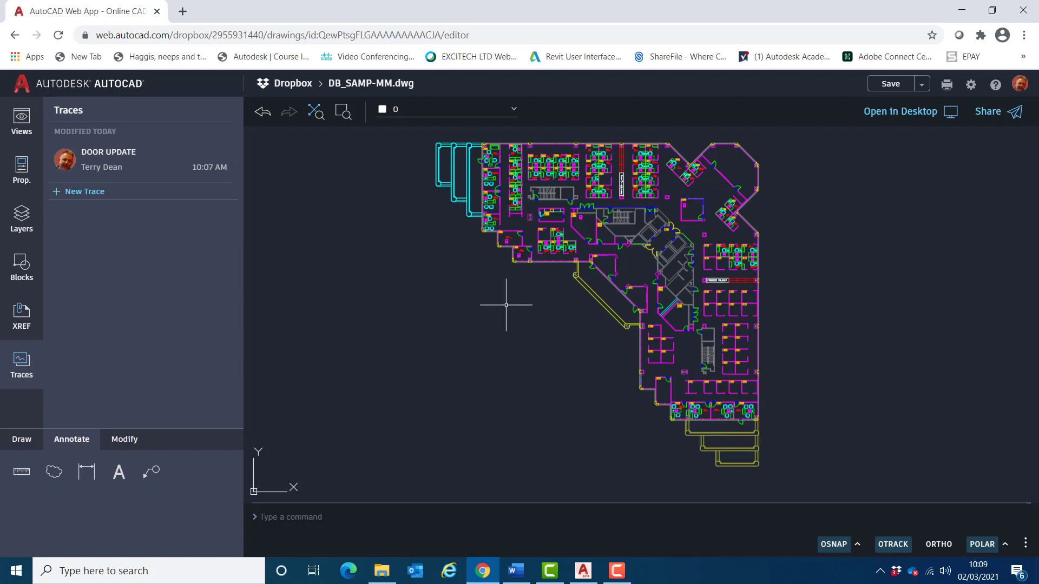
left_click(121, 165)
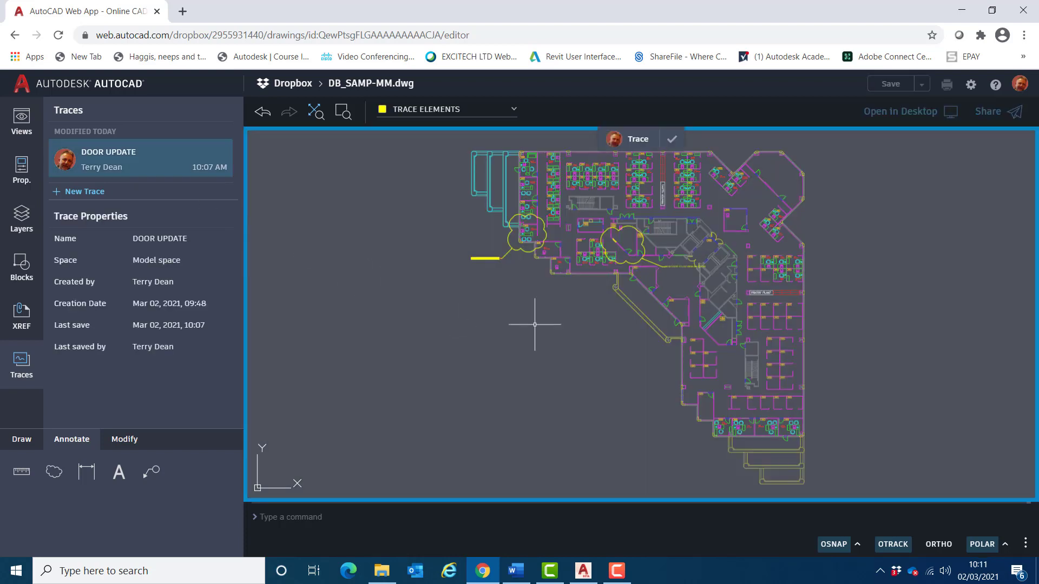
Step: Finish the DOOR UPDATE trace with the Done check mark on the trace toolbar
left_click(671, 142)
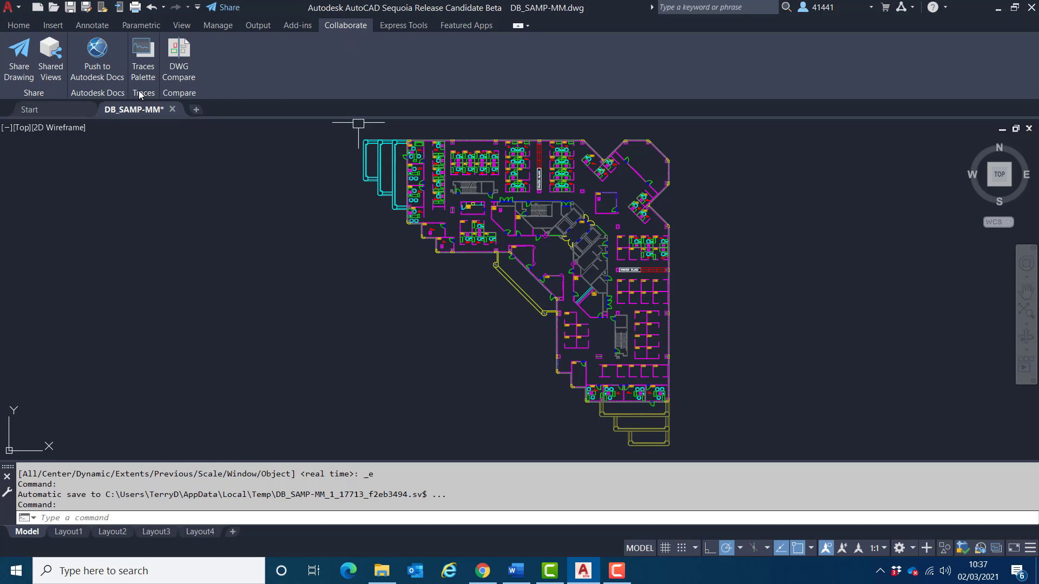
Step: Show the Traces Palette, open DOOR UPDATE, then close it from its right-click menu
left_click(143, 69)
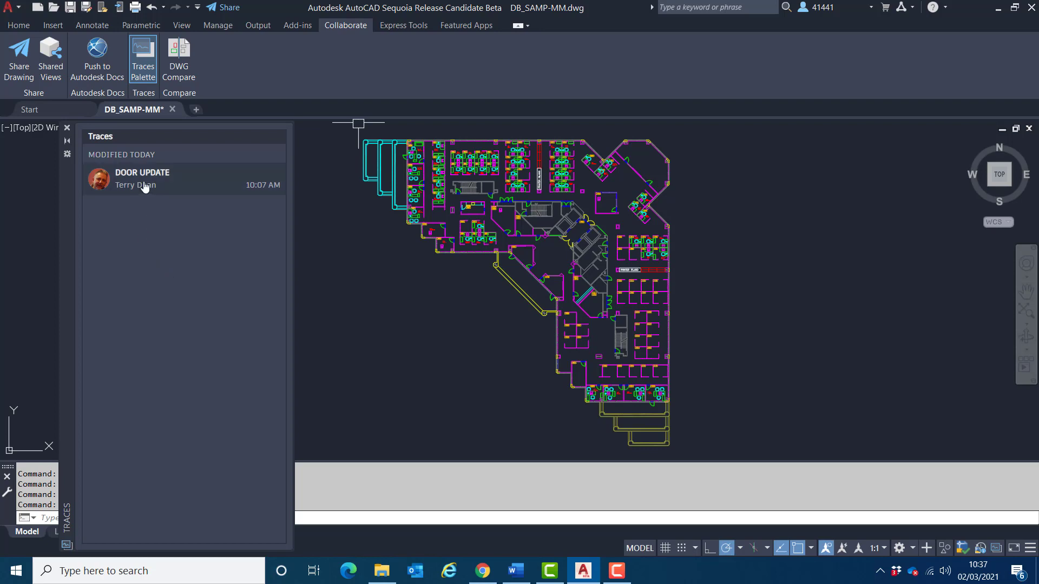
mouse_move(146, 185)
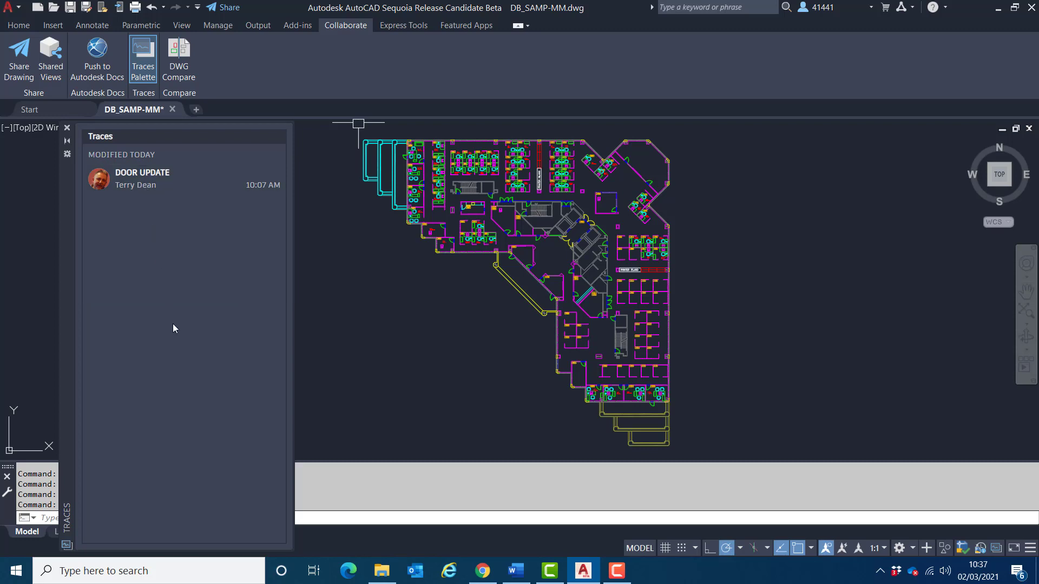
left_click(150, 184)
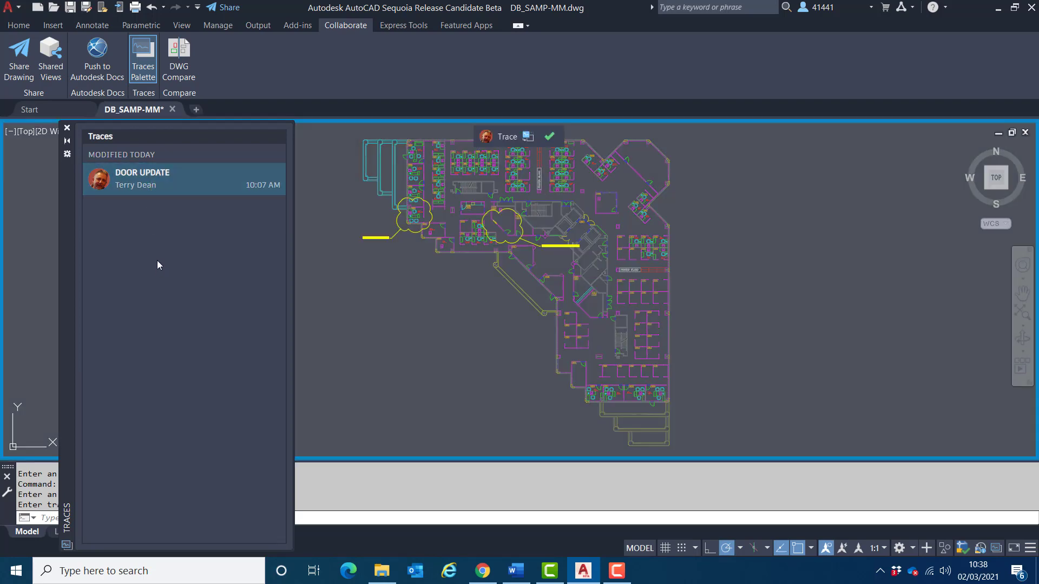
right_click(163, 183)
left_click(173, 190)
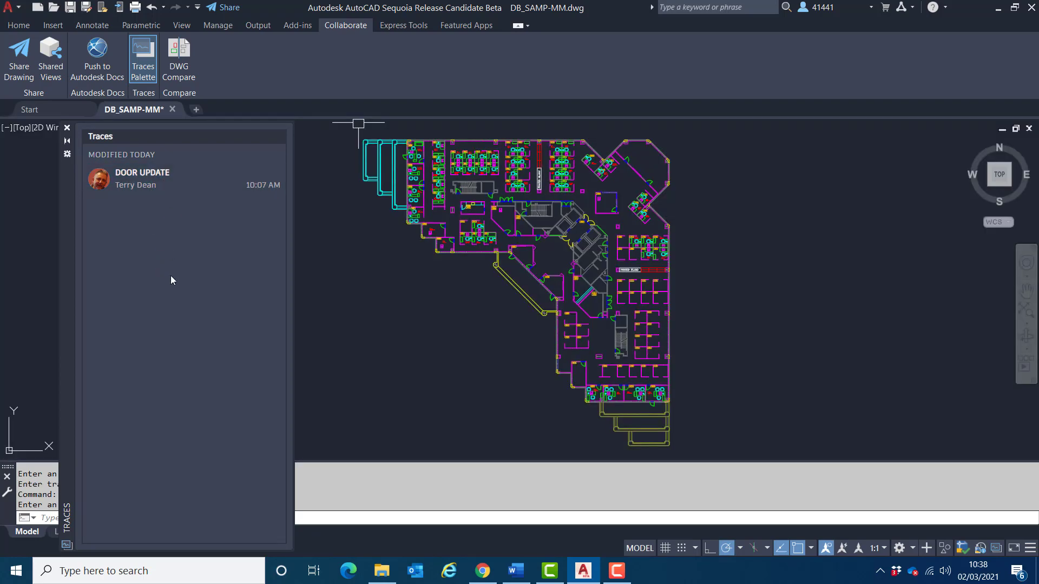
right_click(161, 185)
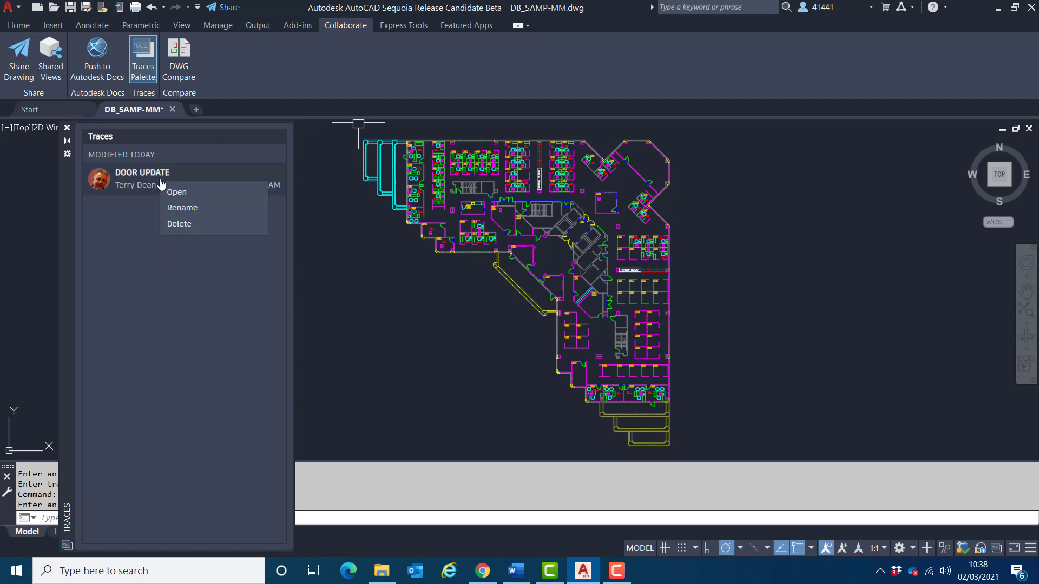
left_click(164, 268)
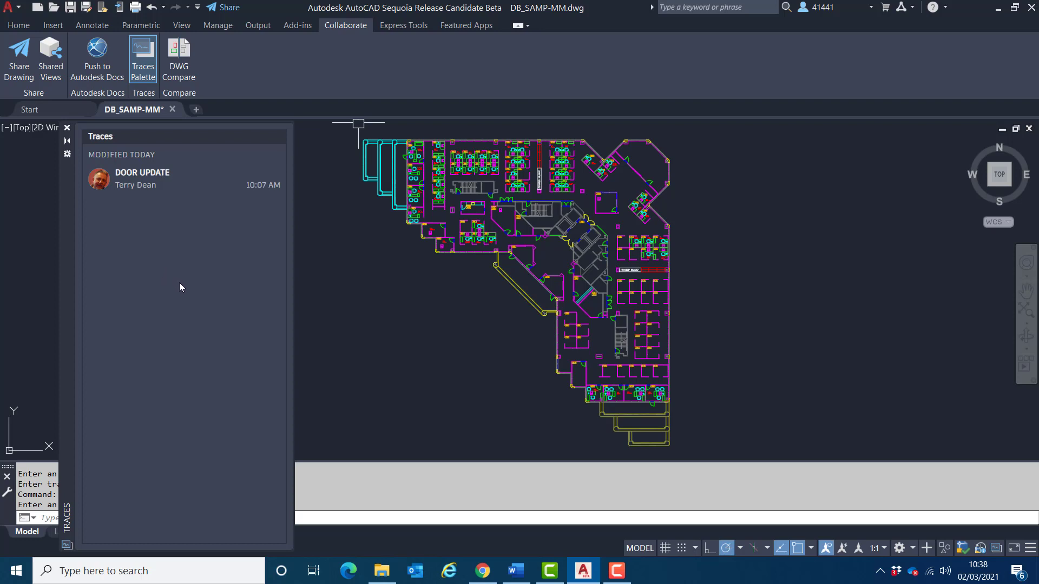
left_click(157, 182)
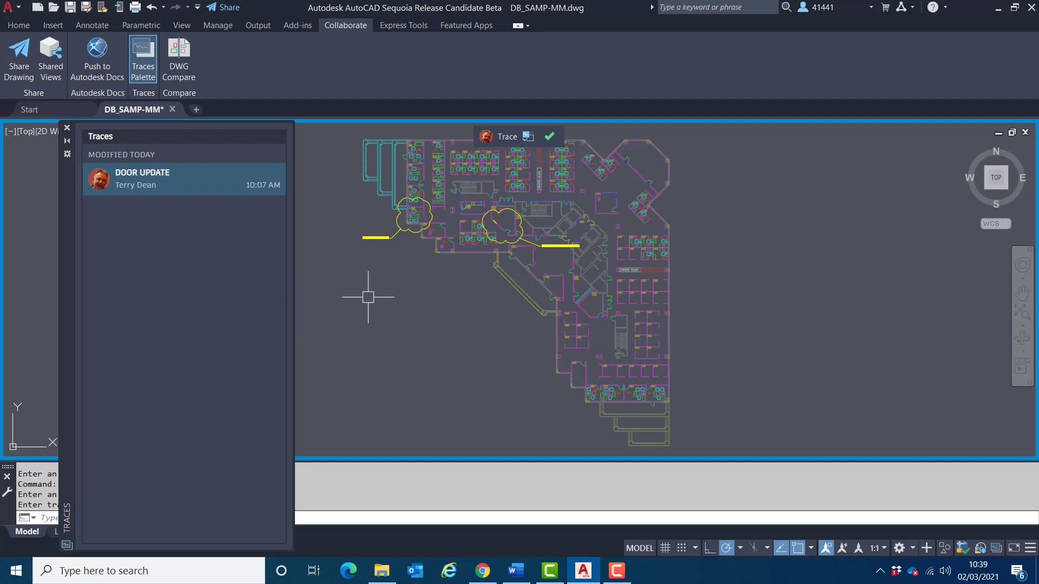
scroll(371, 227, "up", 5)
scroll(378, 260, "up", 2)
scroll(399, 278, "down", 2)
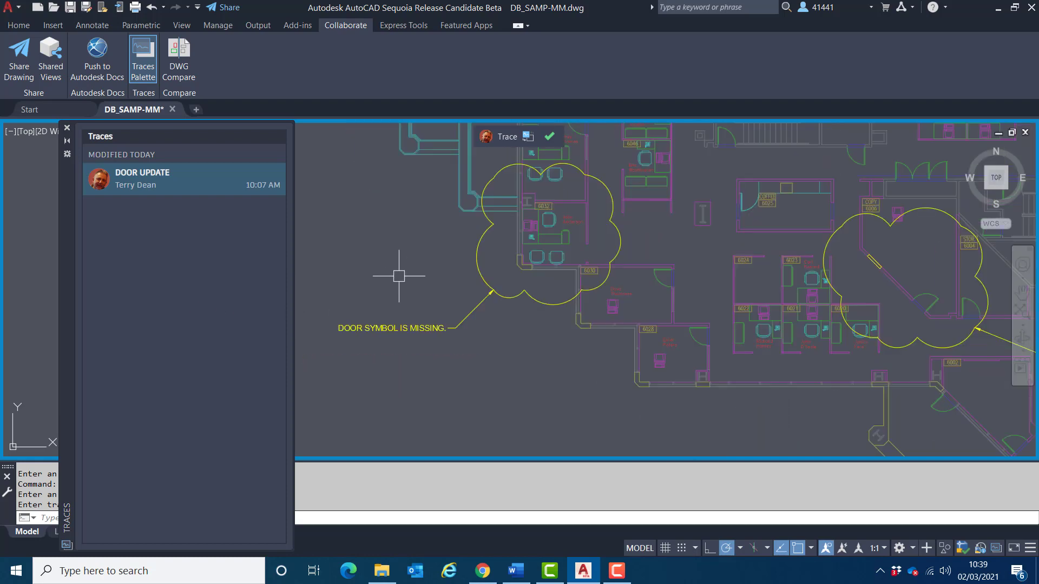
middle_click_drag(399, 278, 374, 275)
mouse_move(777, 368)
middle_mouse_down()
mouse_move(482, 324)
mouse_move(752, 375)
middle_mouse_up()
scroll(744, 364, "down", 1)
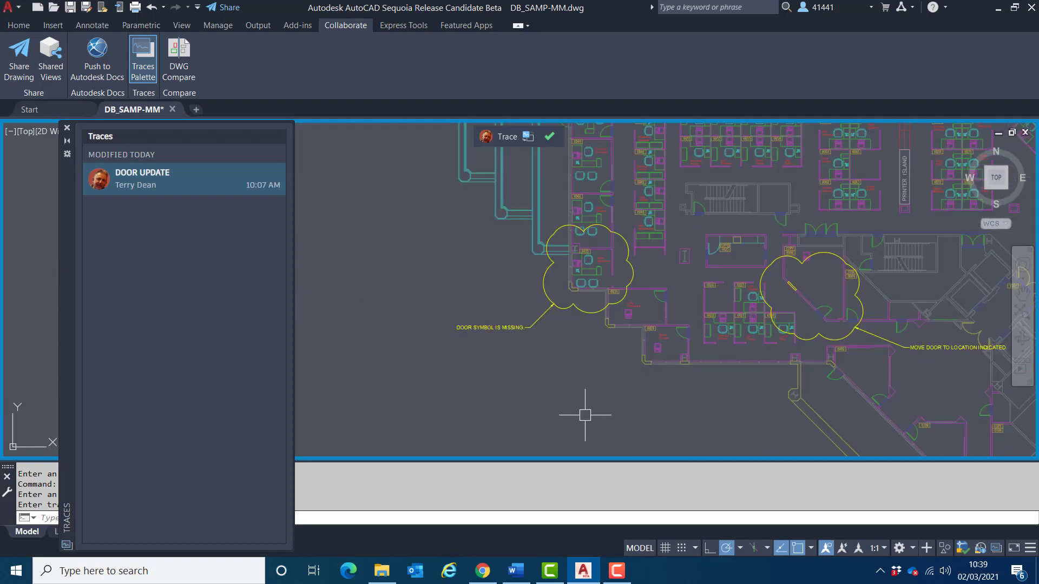
scroll(542, 412, "down", 1)
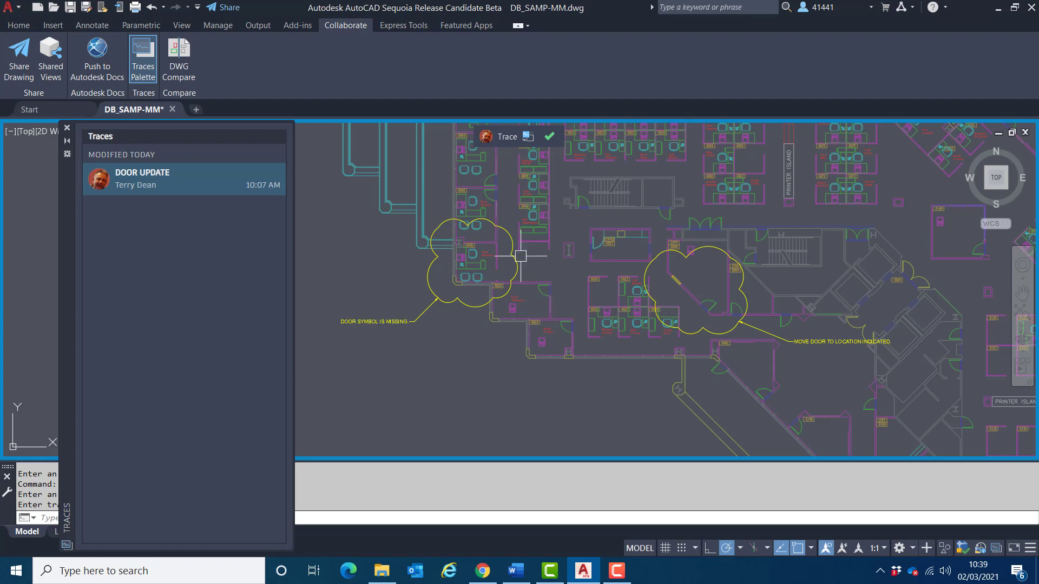
Step: Bring the floor plan geometry in front of the trace and select room 6030's door block
left_click(528, 138)
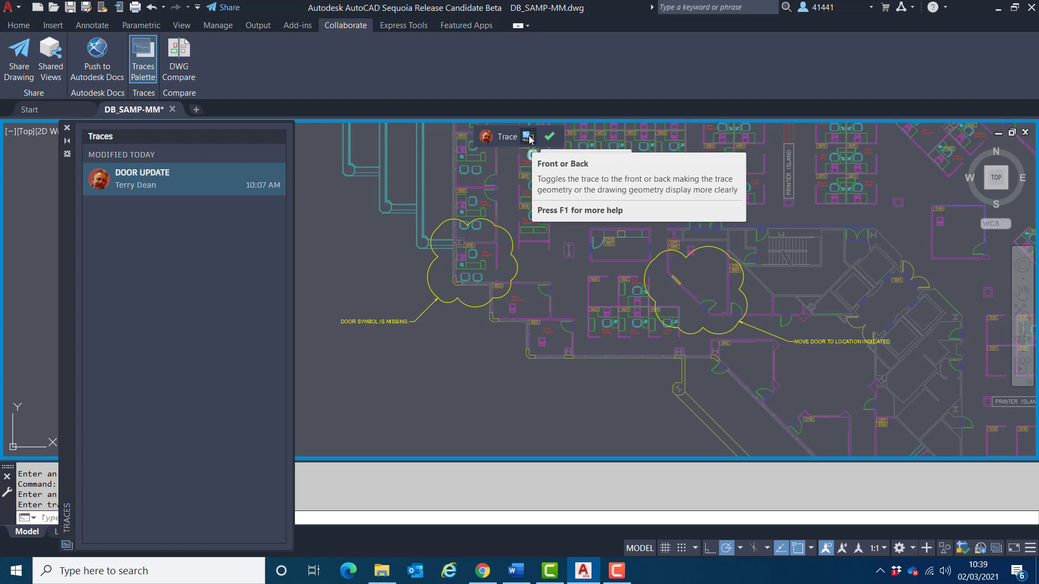
left_click(528, 137)
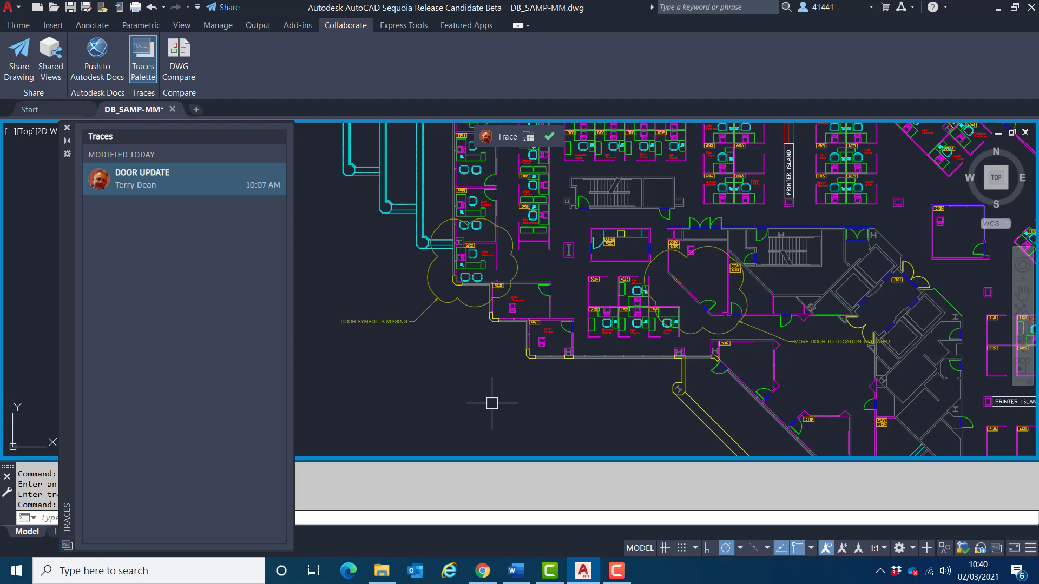
scroll(488, 304, "up", 8)
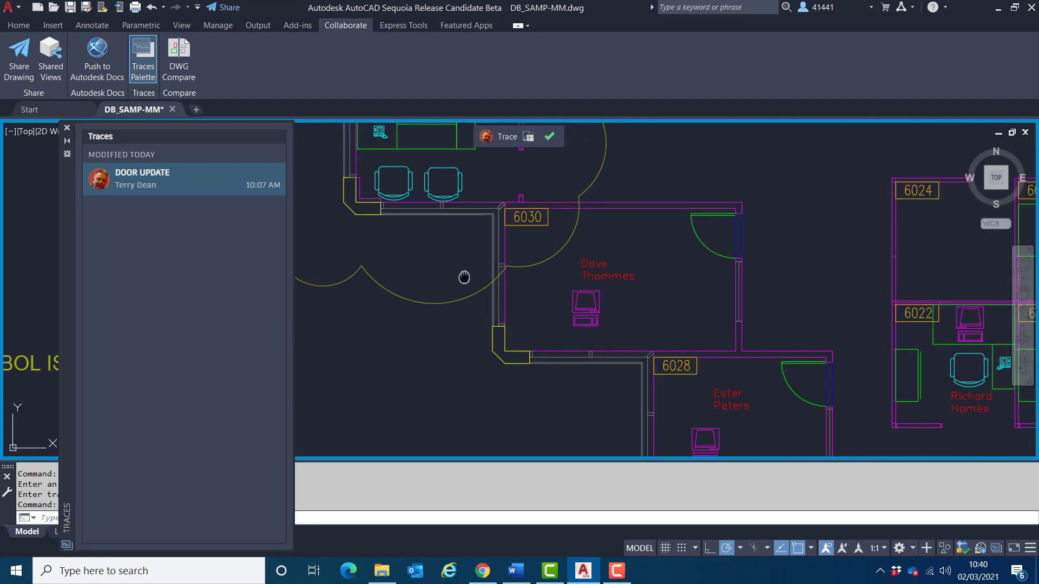
middle_click_drag(464, 277, 527, 375)
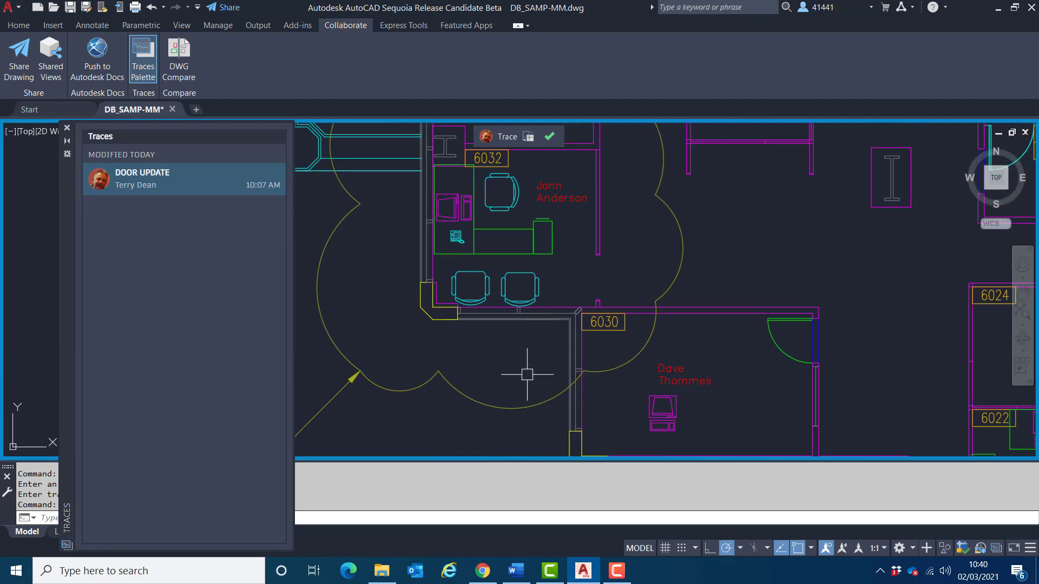
left_click(782, 355)
Step: Copy the room 6030 door from its corner into the opening inside the DOOR SYMBOL IS MISSING cloud
right_click(746, 351)
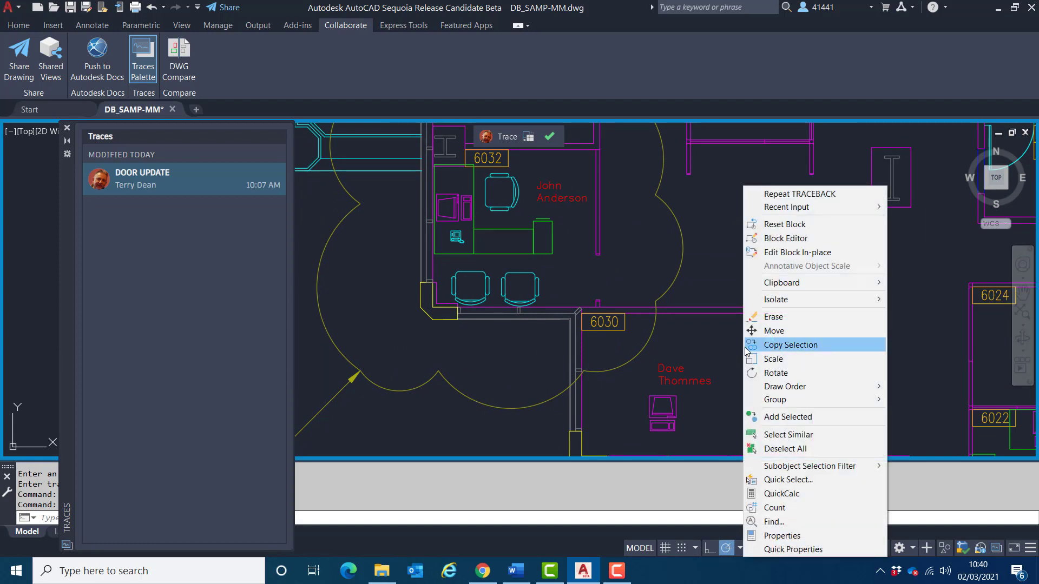
left_click(781, 346)
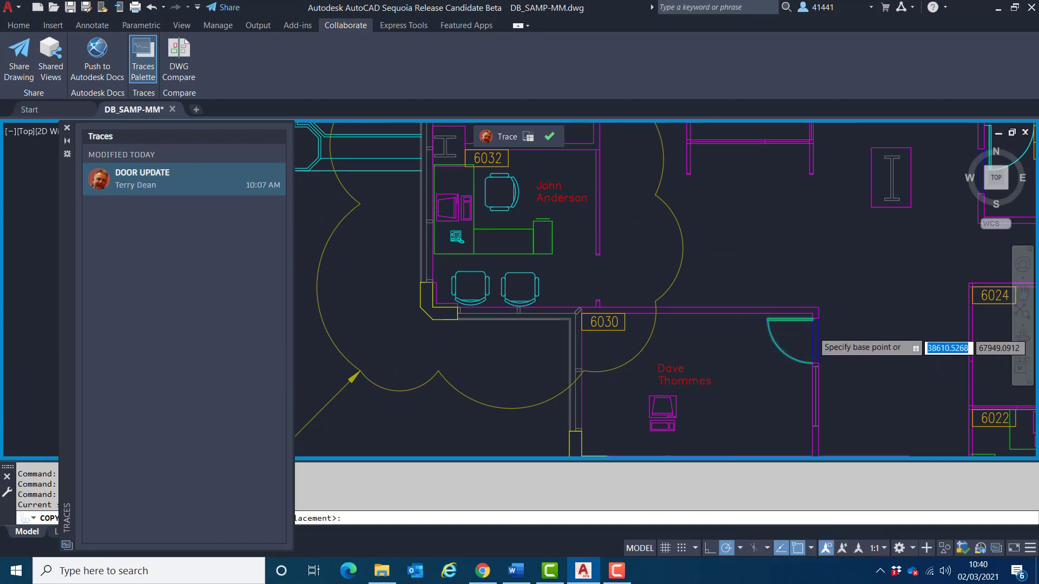
scroll(779, 341, "up", 5)
left_click(818, 290)
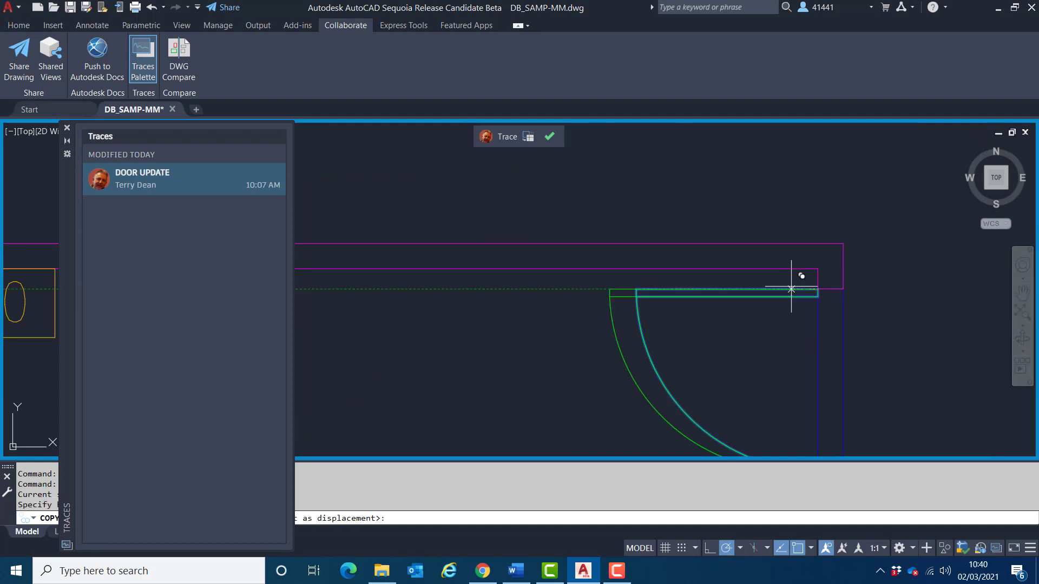
middle_click_drag(464, 209, 495, 297)
scroll(665, 336, "up", 2)
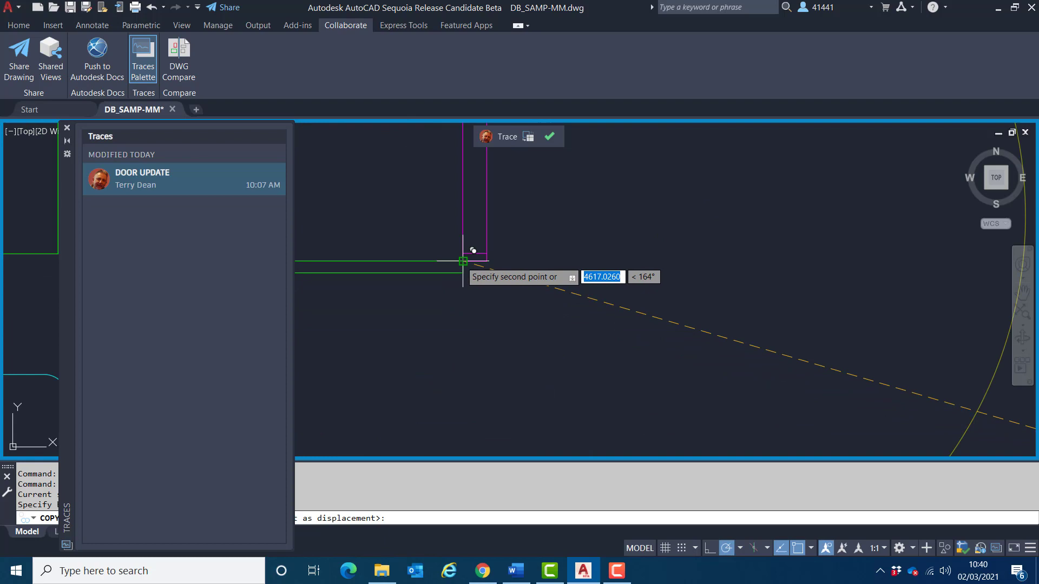
scroll(504, 269, "down", 2)
scroll(525, 273, "down", 2)
scroll(574, 251, "up", 2)
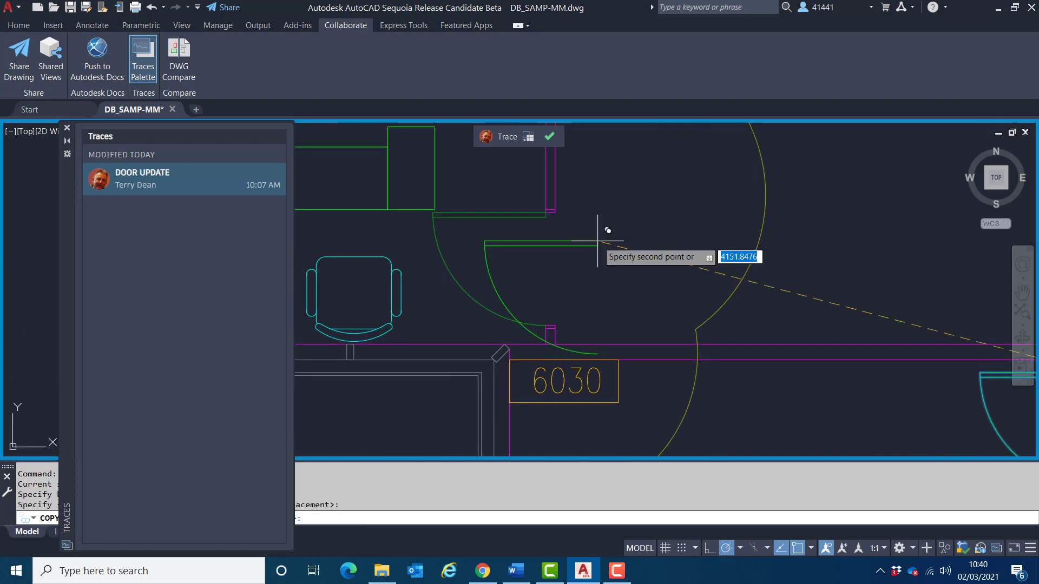
right_click(636, 216)
left_click(668, 238)
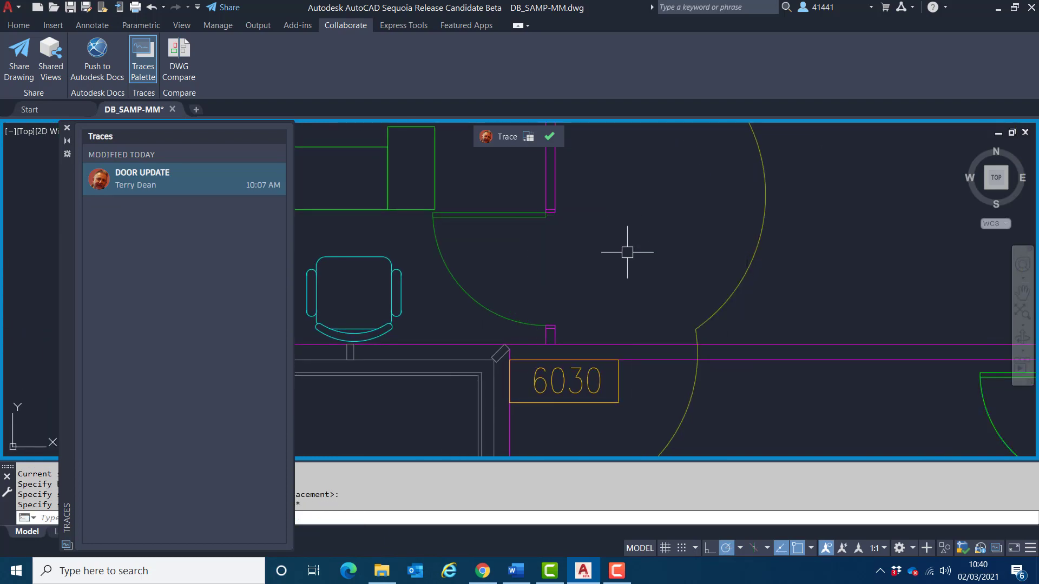
scroll(531, 264, "up", 1)
scroll(561, 251, "down", 1)
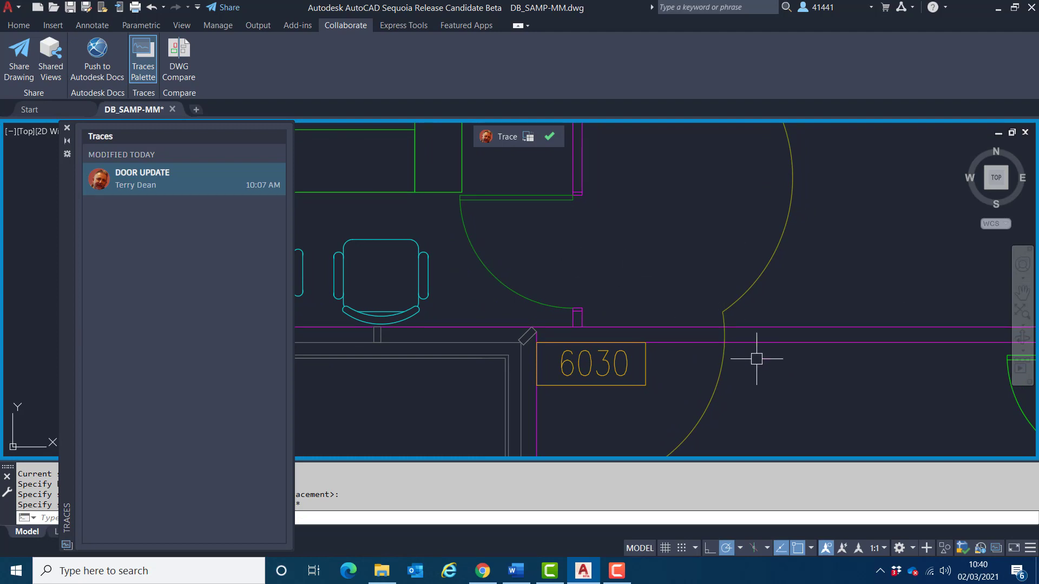
Step: Make sure Midpoint object snap is on and centre the copied door in view
left_click(812, 548)
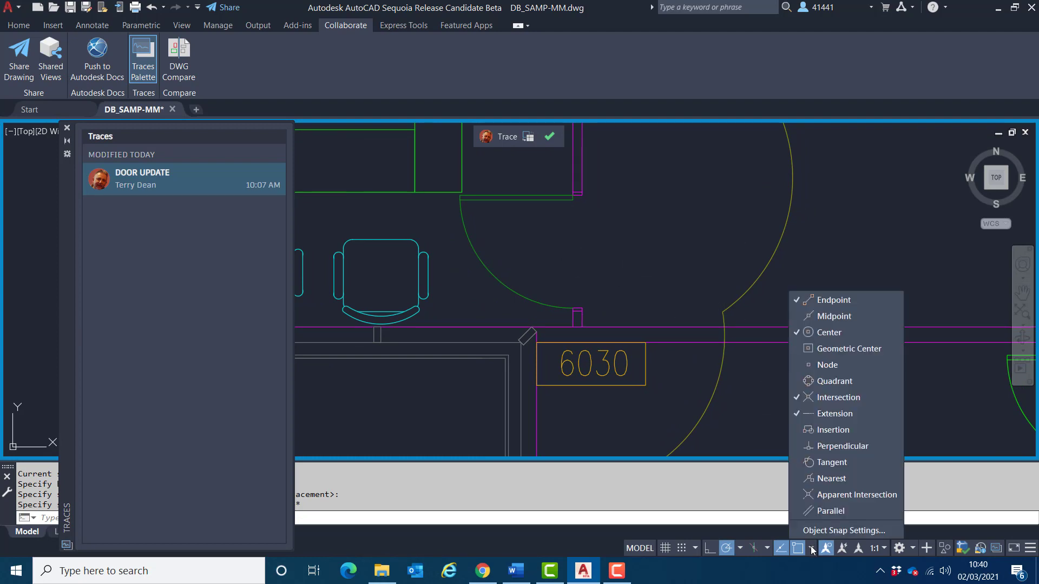
left_click(657, 258)
mouse_move(580, 225)
middle_mouse_down()
mouse_move(615, 258)
mouse_move(611, 242)
middle_mouse_up()
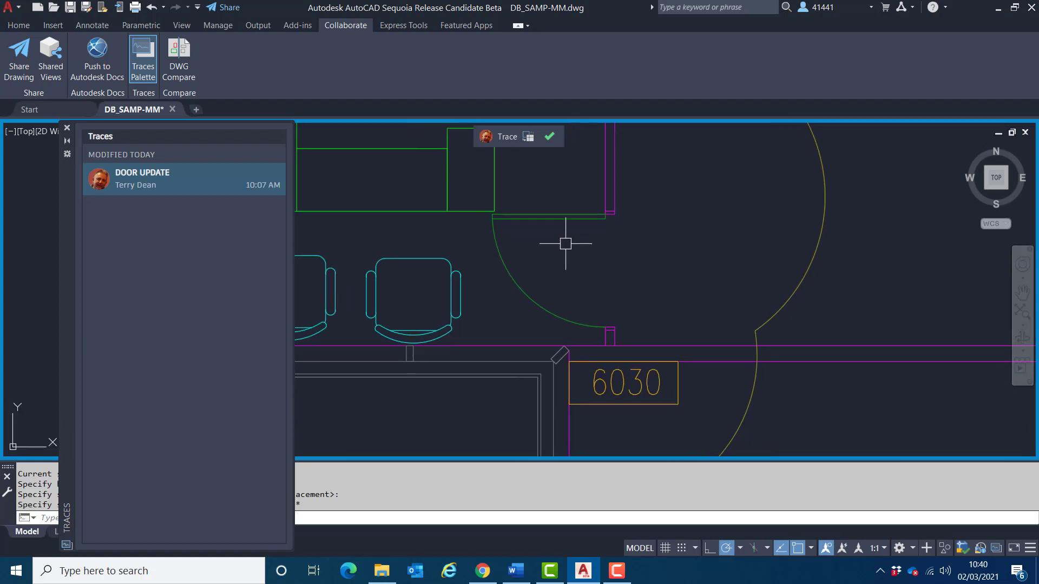
Step: Rotate the copied door about the midpoint between its leaf end and arc end
right_click(563, 254)
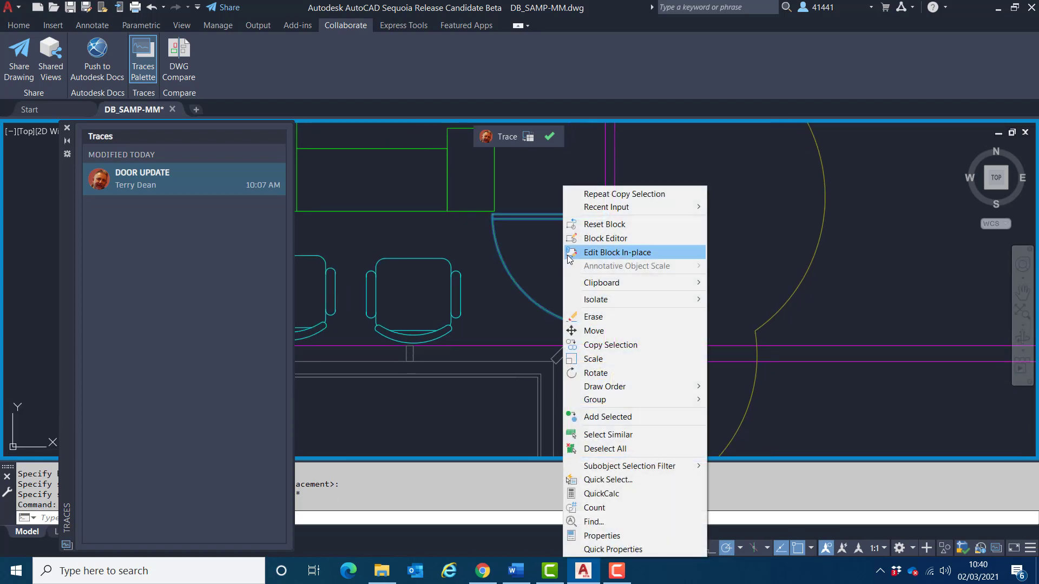
left_click(593, 373)
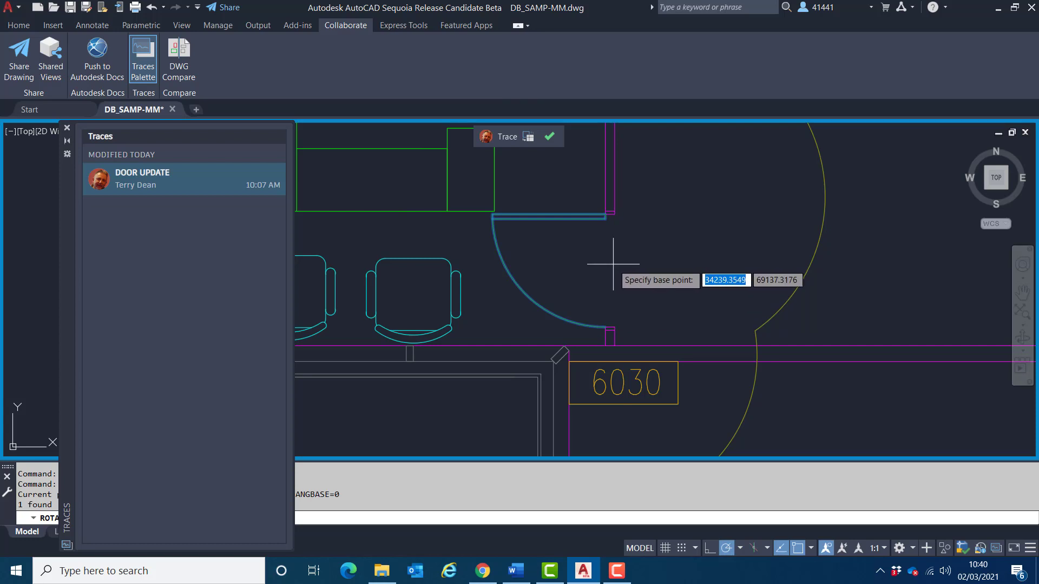
right_click(613, 244, "shift")
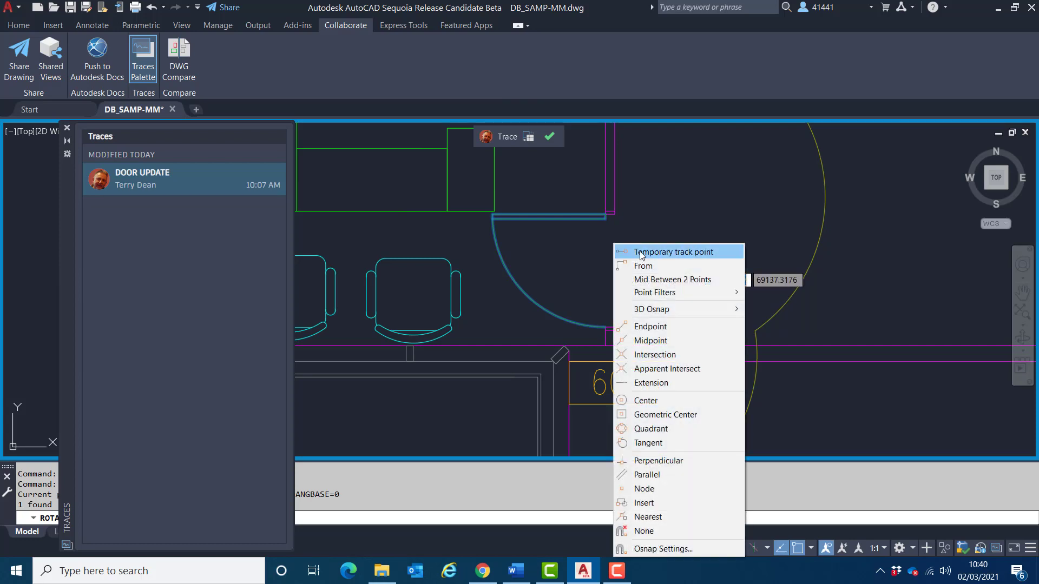
left_click(645, 279)
scroll(608, 238, "up", 4)
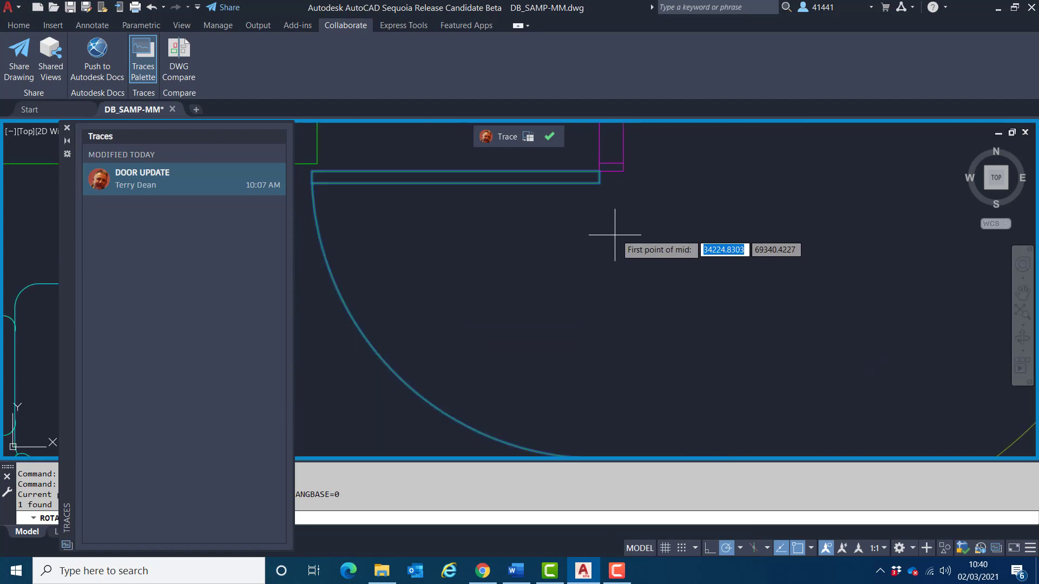
left_click(611, 170)
scroll(621, 292, "down", 3)
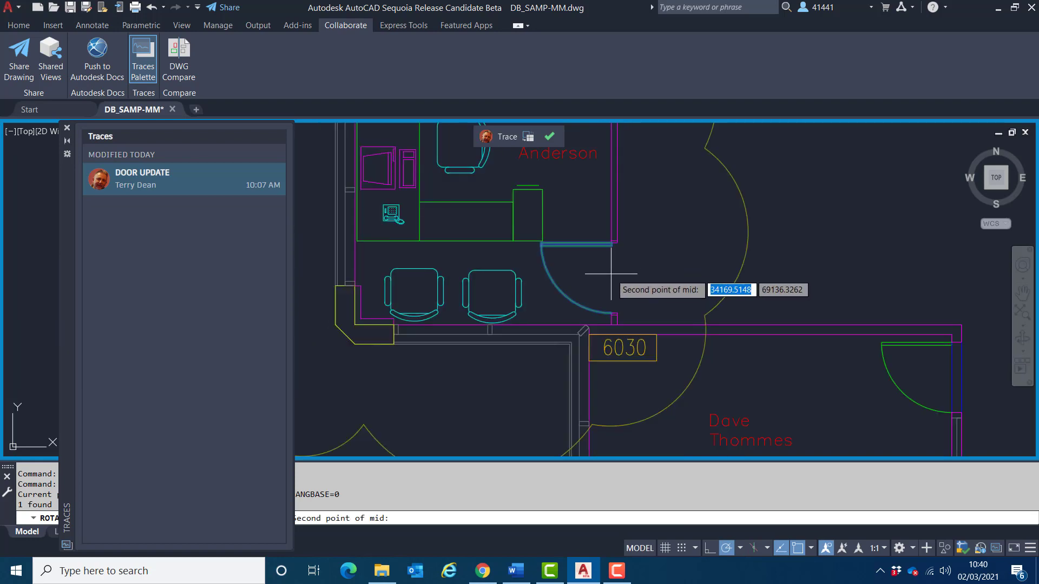
middle_click_drag(622, 292, 612, 234)
scroll(628, 255, "up", 3)
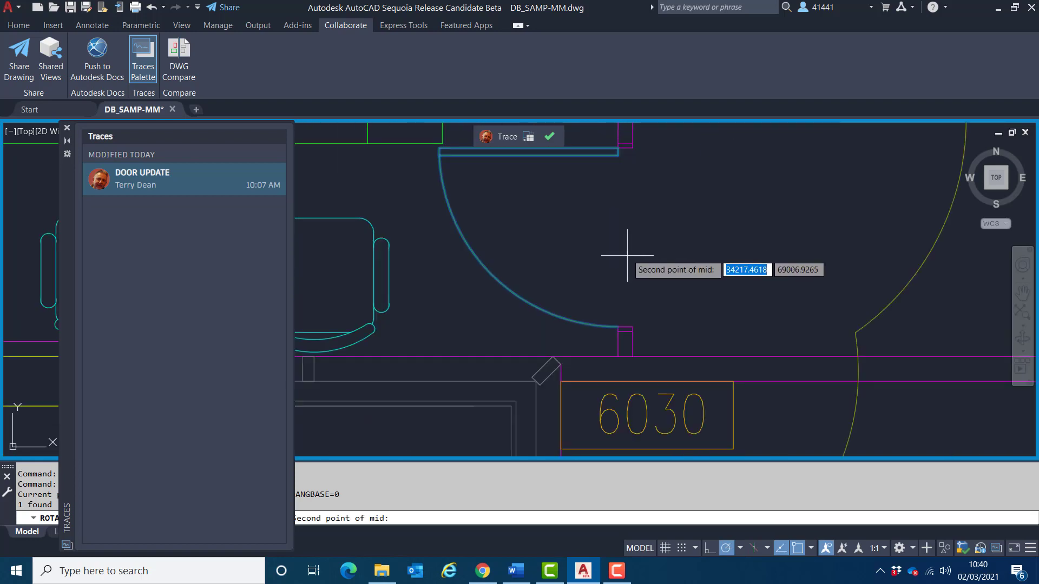
left_click(620, 327)
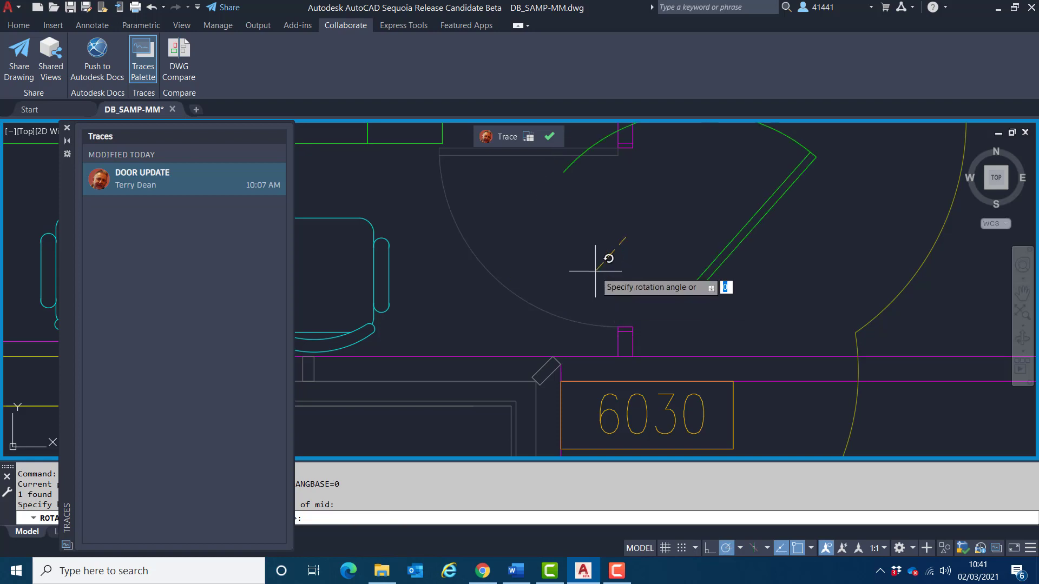
left_click(543, 237)
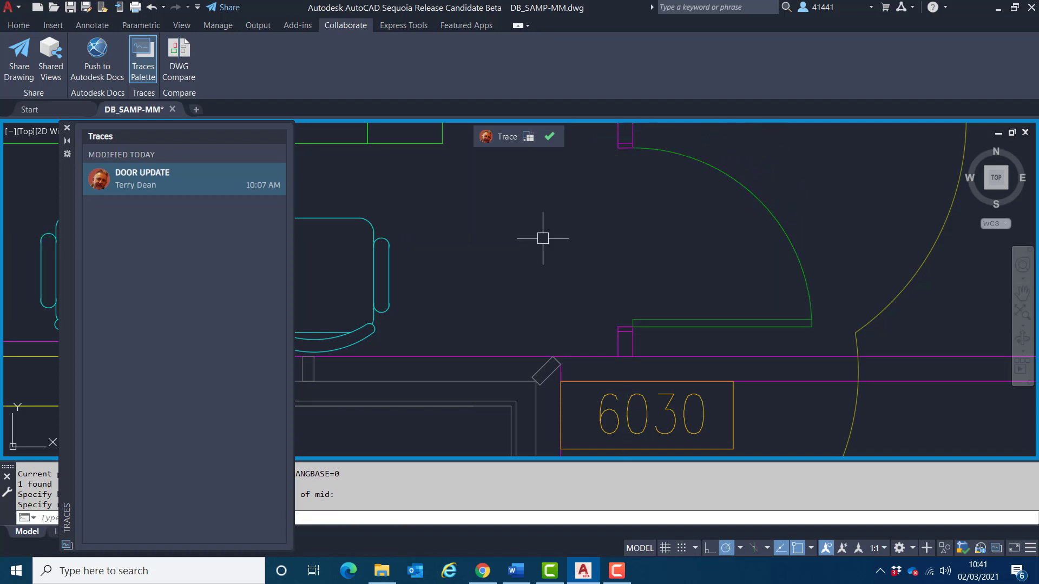
Step: Pan across the plan to centre the door marked to be moved
scroll(544, 236, "down", 5)
mouse_move(653, 227)
middle_mouse_down()
mouse_move(675, 237)
mouse_move(626, 266)
mouse_move(661, 241)
mouse_move(346, 225)
middle_mouse_up()
scroll(661, 241, "down", 4)
scroll(789, 295, "up", 5)
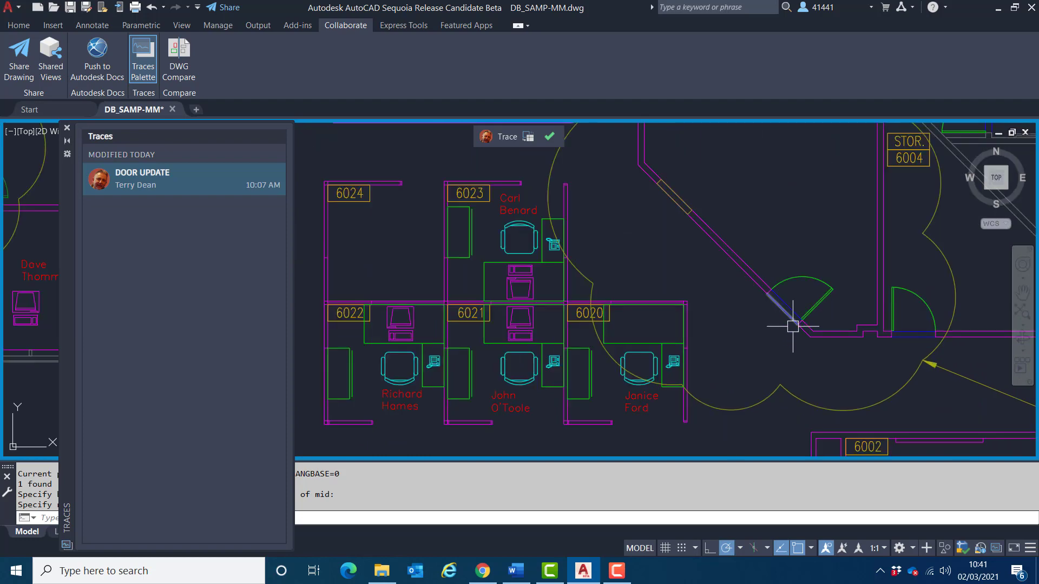
scroll(728, 345, "down", 2)
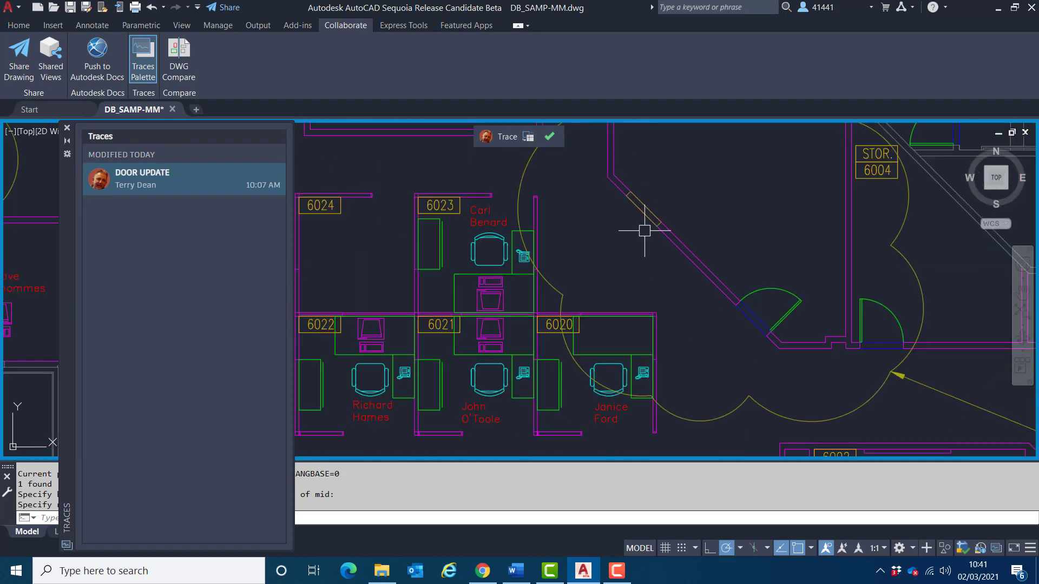
middle_click_drag(701, 315, 672, 297)
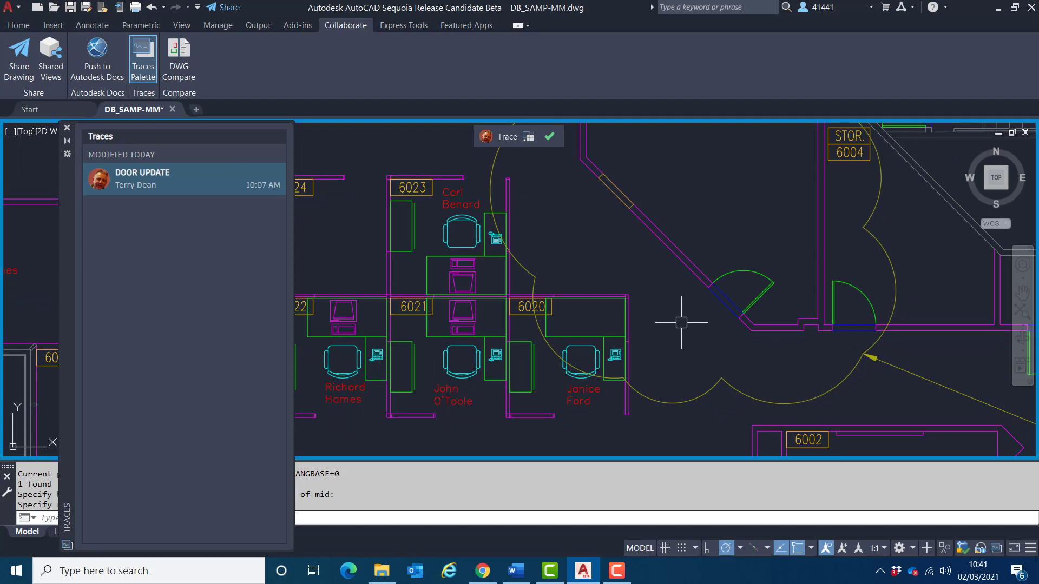
left_click(18, 26)
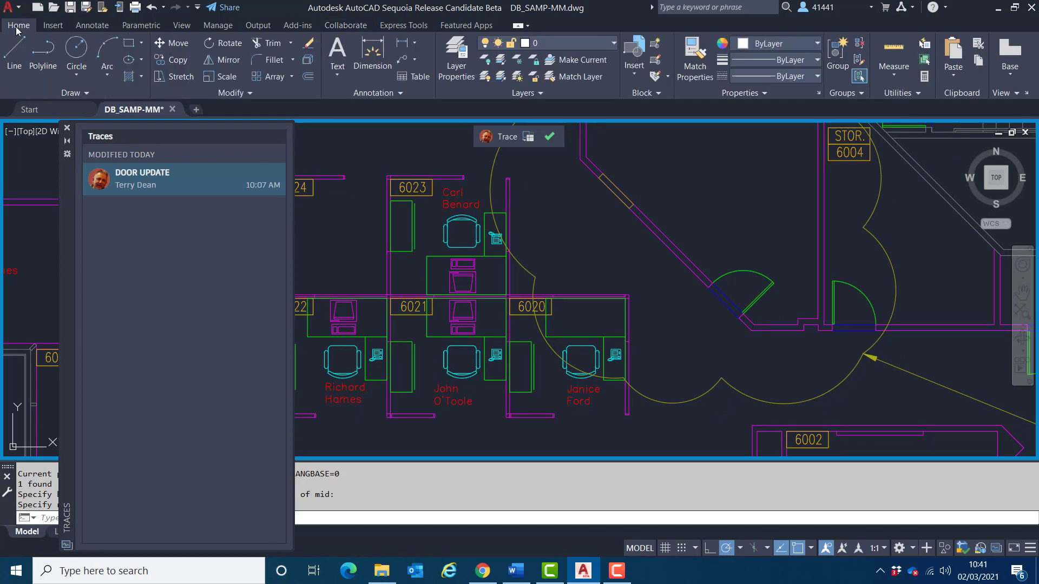
left_click(175, 77)
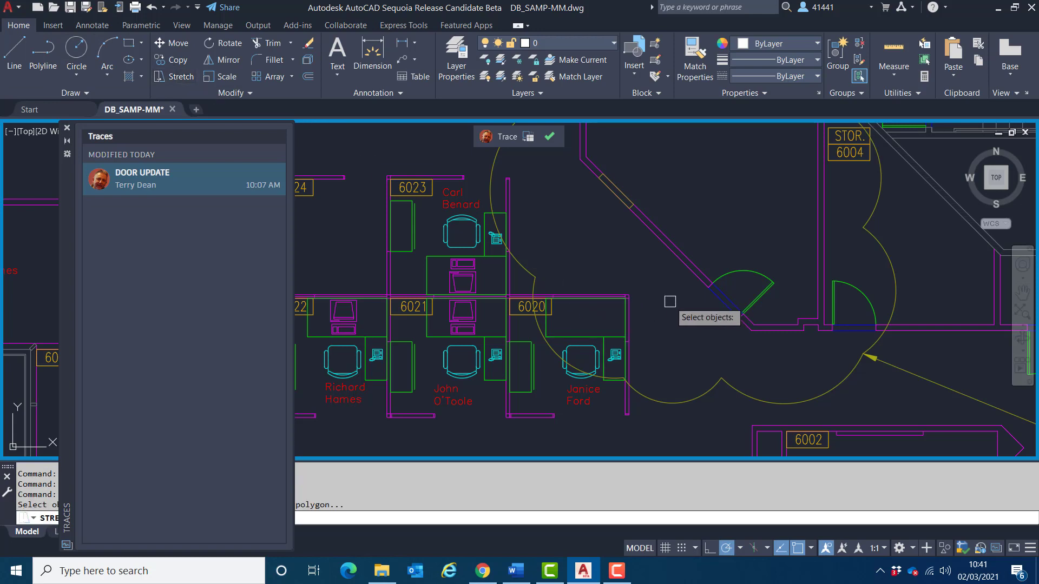
type("CP")
key("Return")
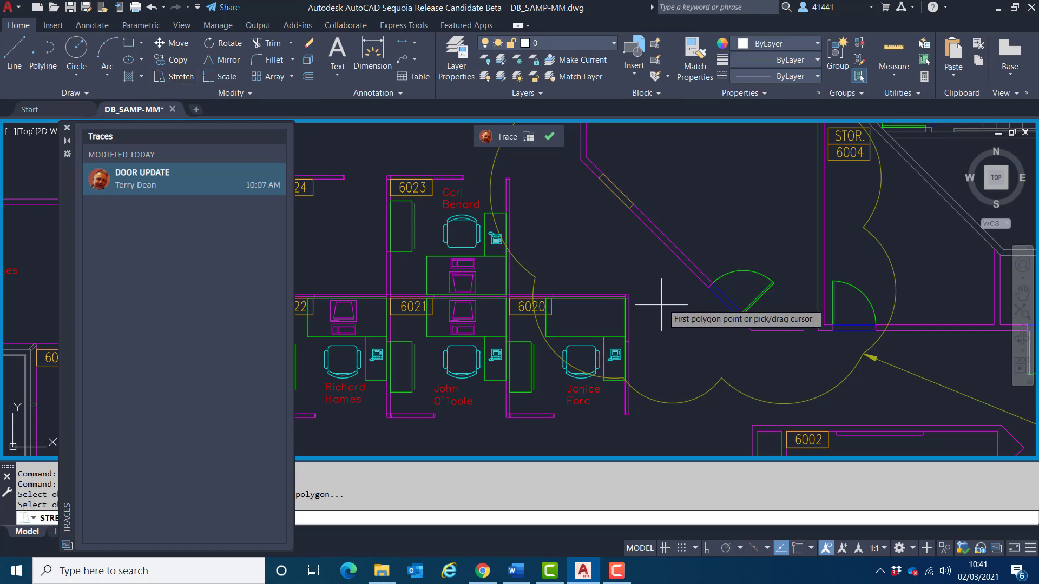
left_click(676, 291)
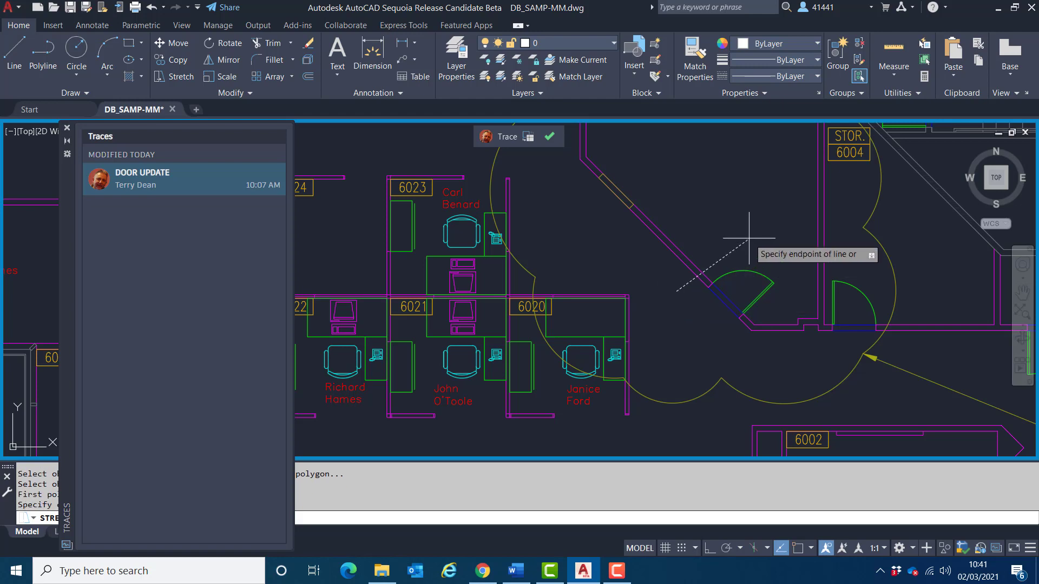
left_click(747, 239)
left_click(794, 291)
left_click(750, 327)
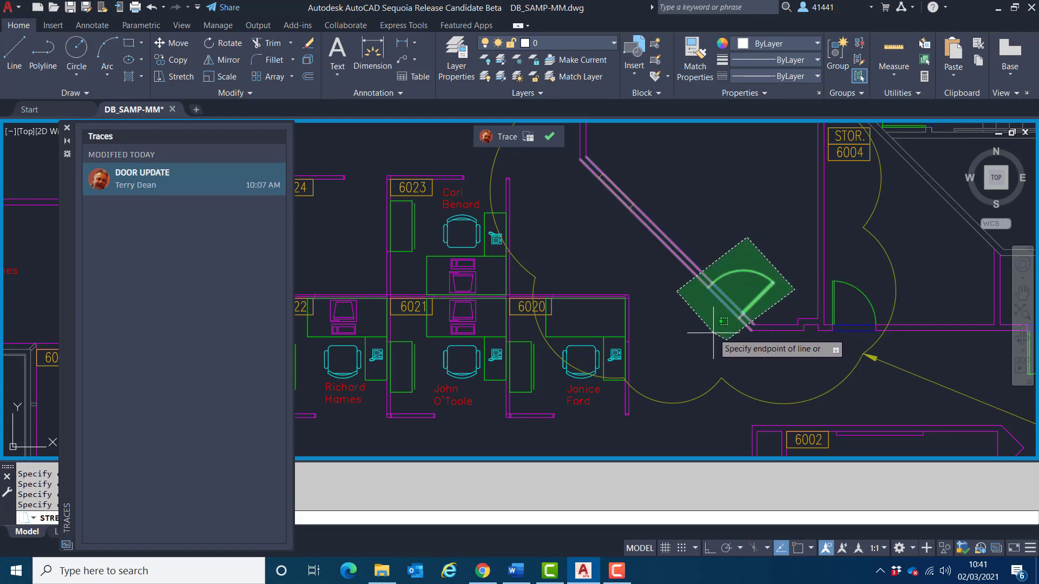
key("Return")
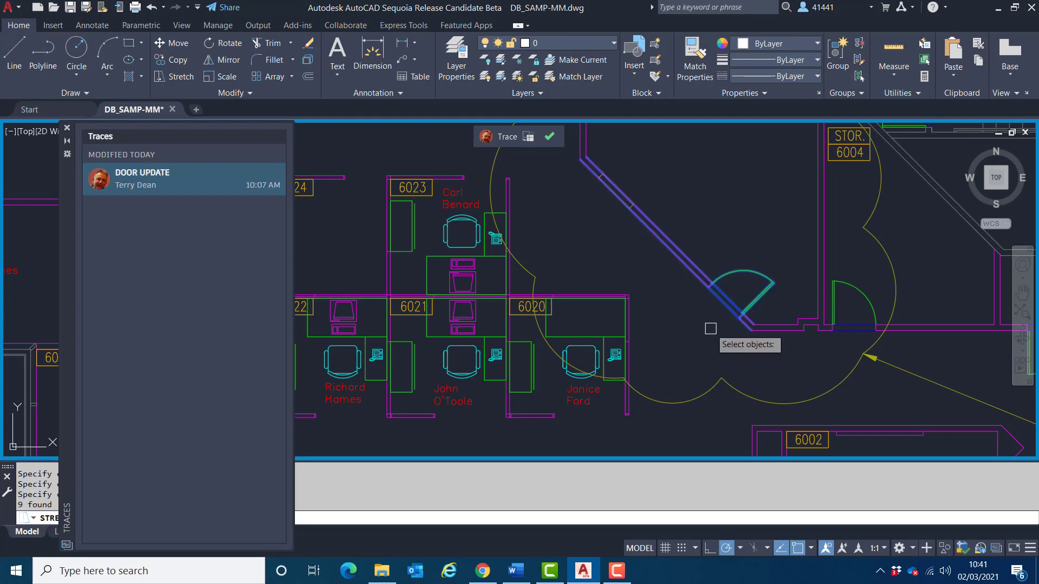
key("Return")
scroll(696, 308, "up", 2)
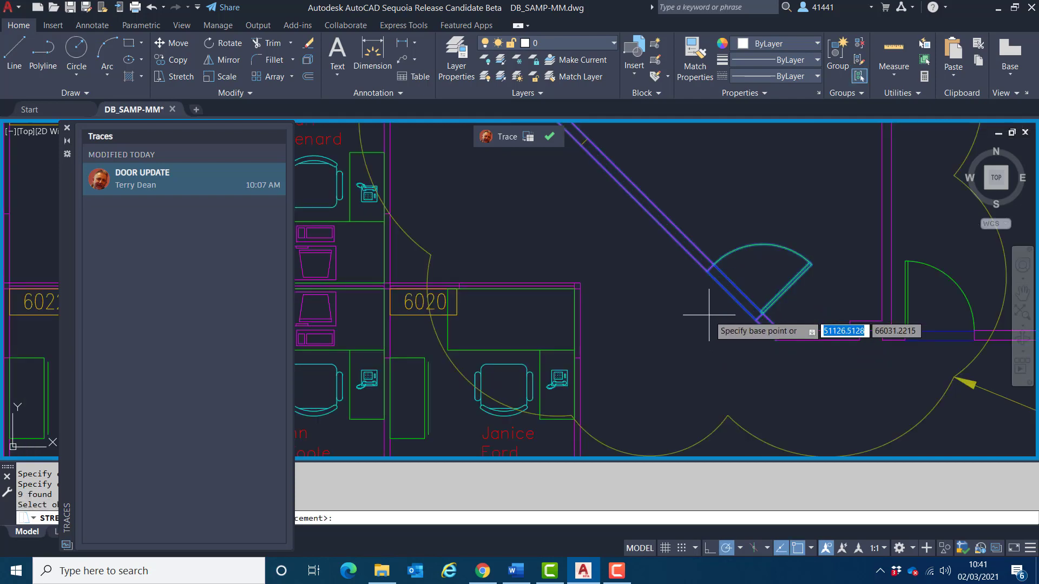
mouse_move(696, 308)
middle_mouse_down()
mouse_move(733, 355)
mouse_move(756, 361)
middle_mouse_up()
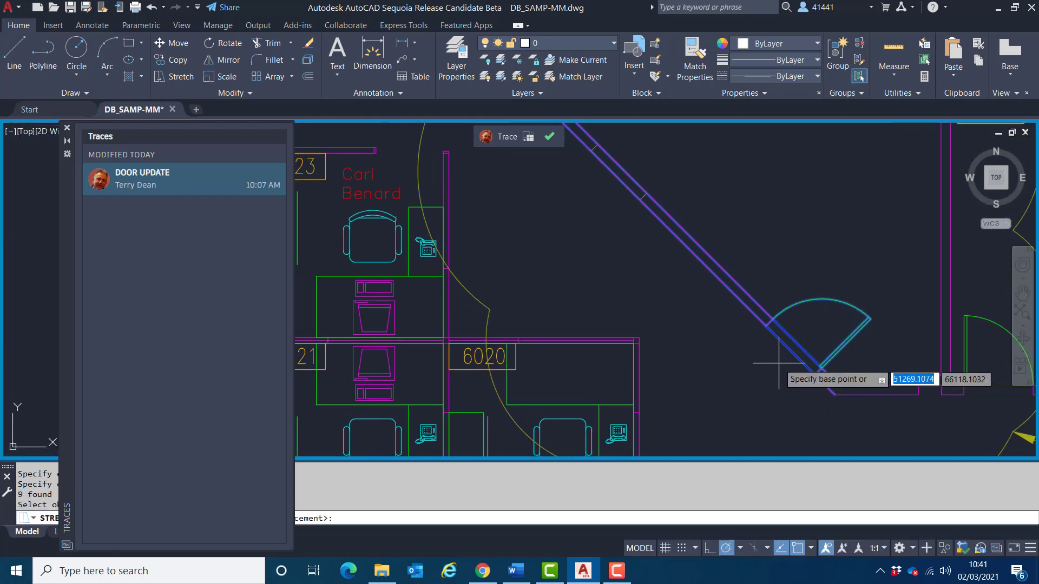
left_click(763, 333)
middle_click_drag(671, 298, 738, 270)
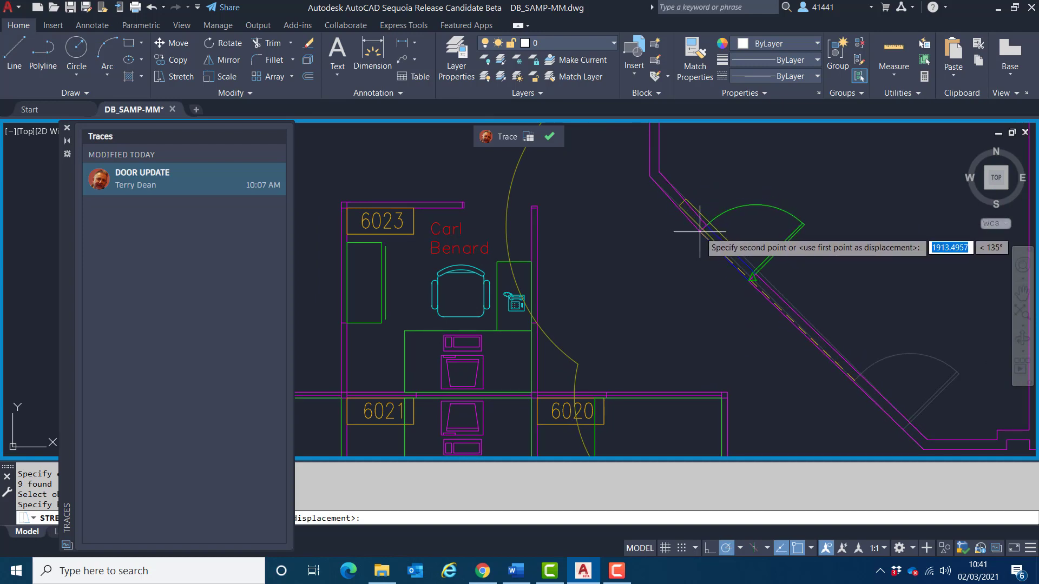
key("Escape")
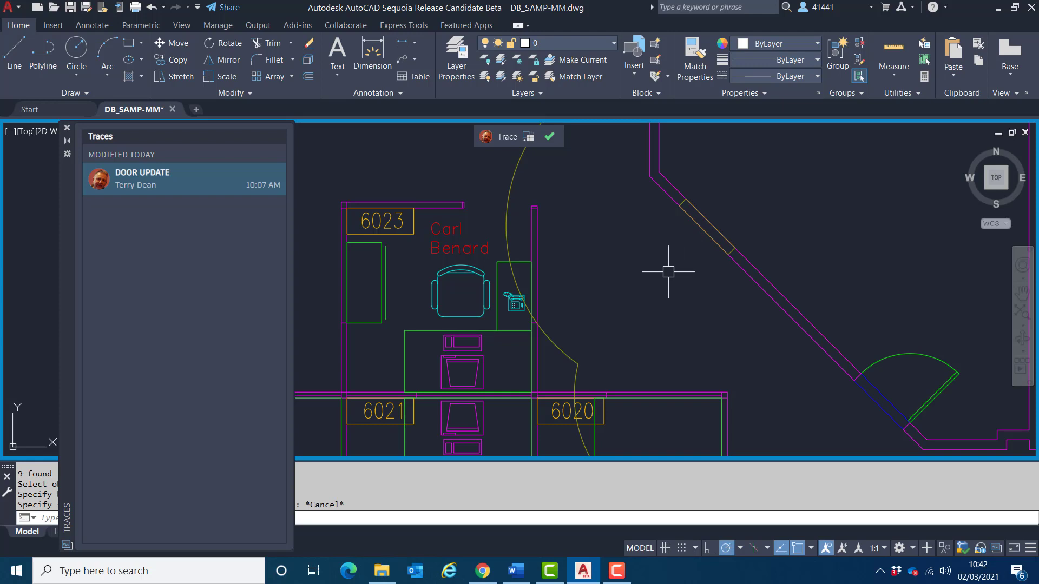
Step: Set the TRACEOSNAP system variable from 0 to 1
type("TRACE")
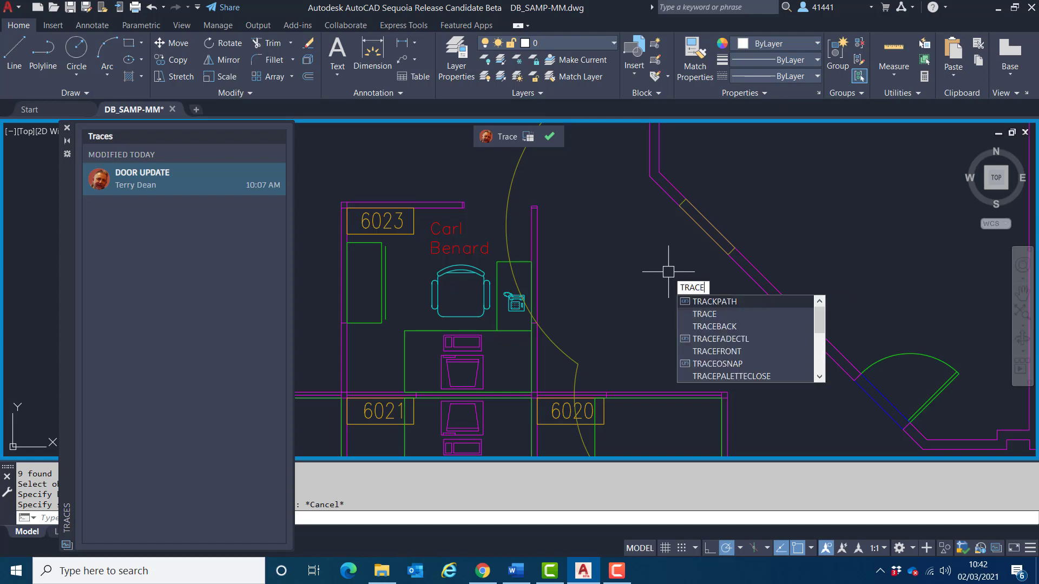
type("OSNA")
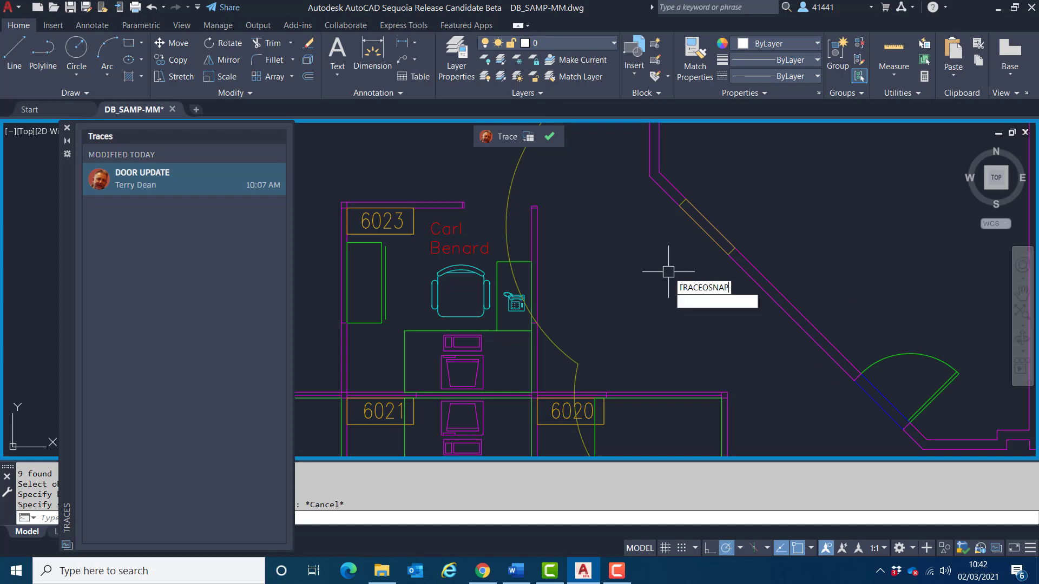
type("P")
key("Return")
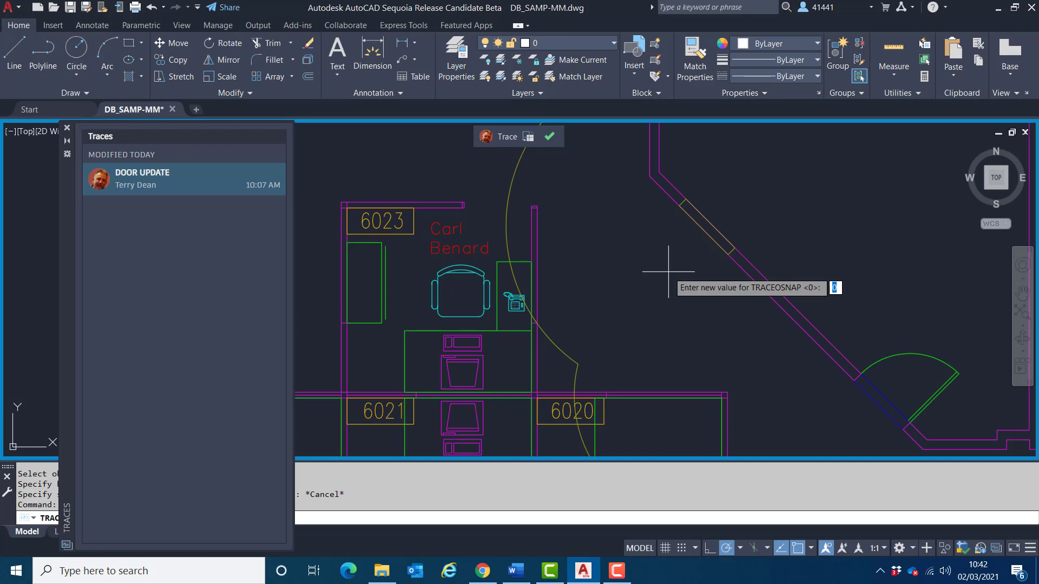
key("Return")
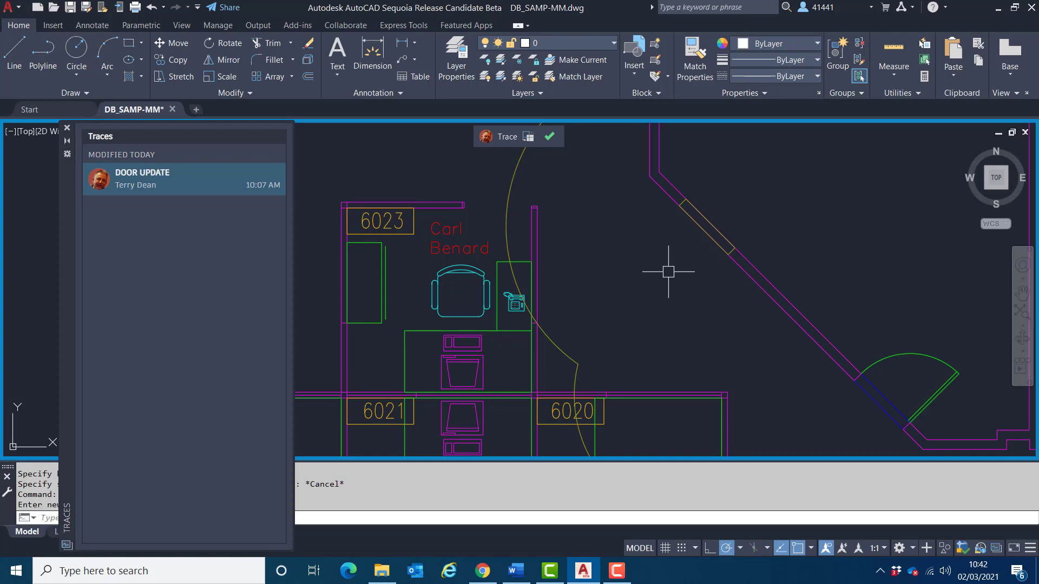
Step: Stretch the diagonal-wall door, selected by crossing polygon, up the wall into the cloud near room 6023
middle_click_drag(782, 397, 739, 360)
left_click(174, 76)
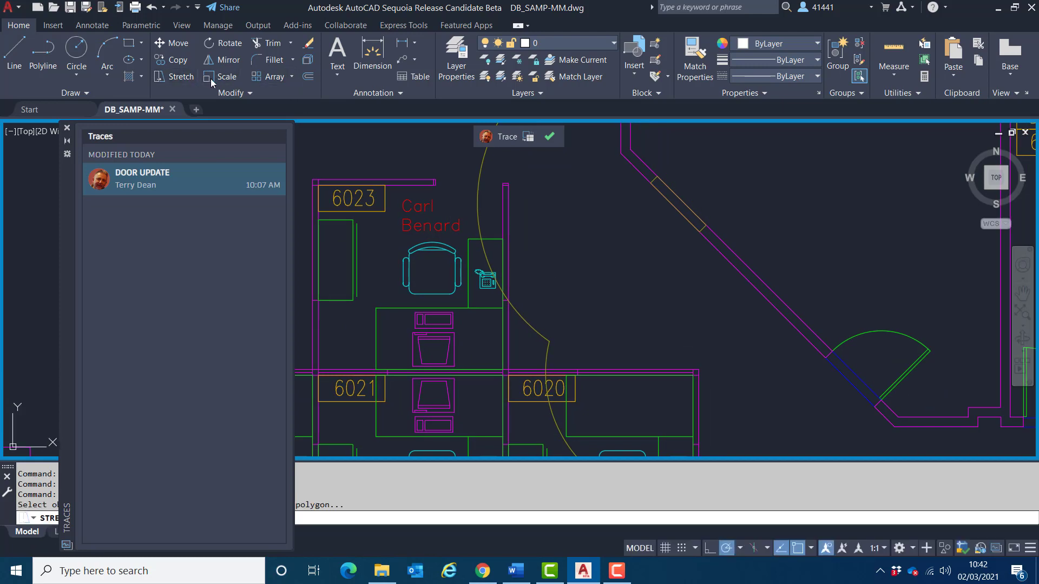
type("CP")
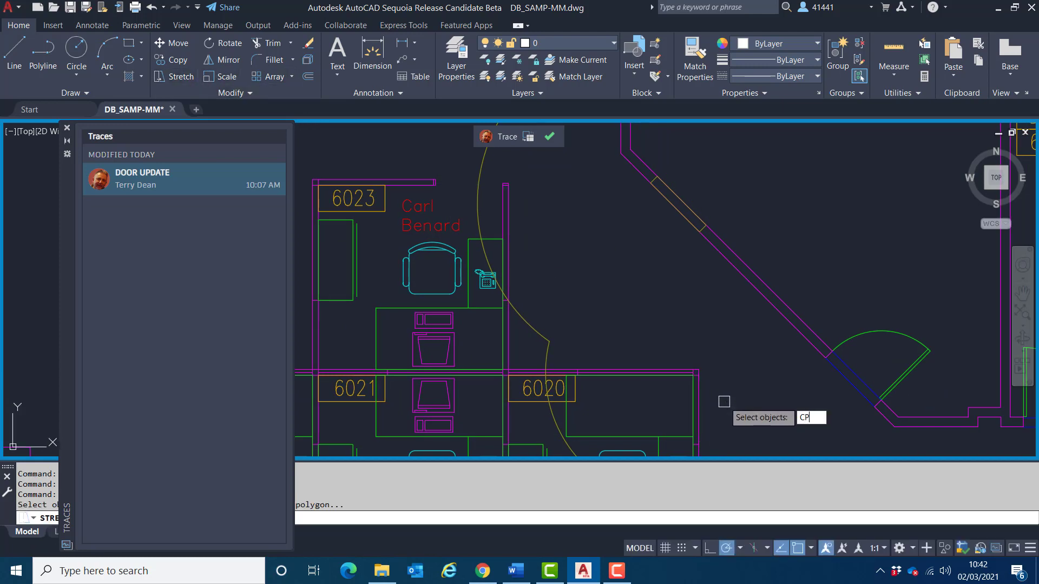
key("Return")
left_click(782, 377)
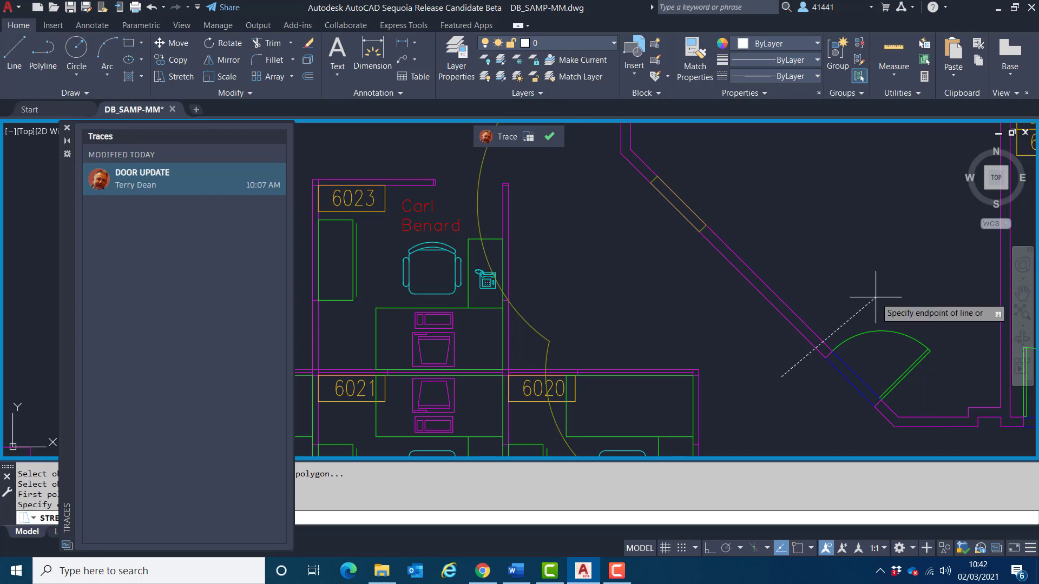
left_click(889, 282)
left_click(974, 366)
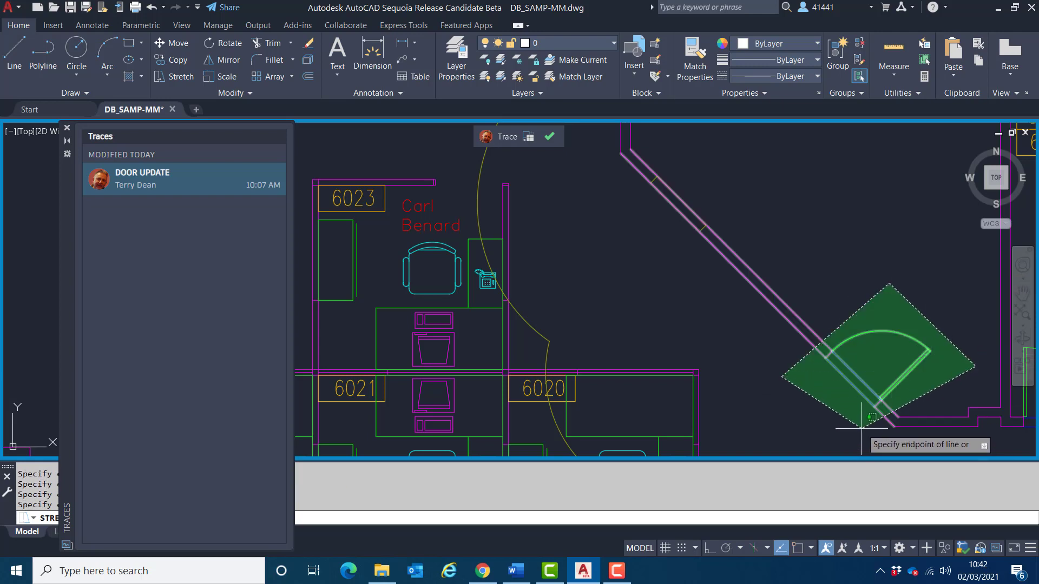
left_click(863, 426)
key("Return")
key("Return")
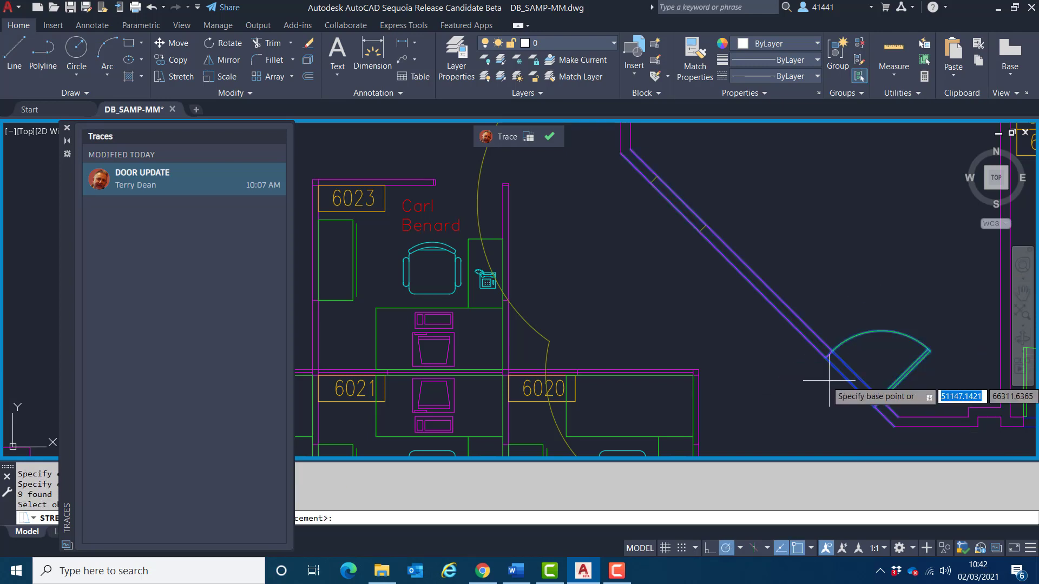
left_click(826, 358)
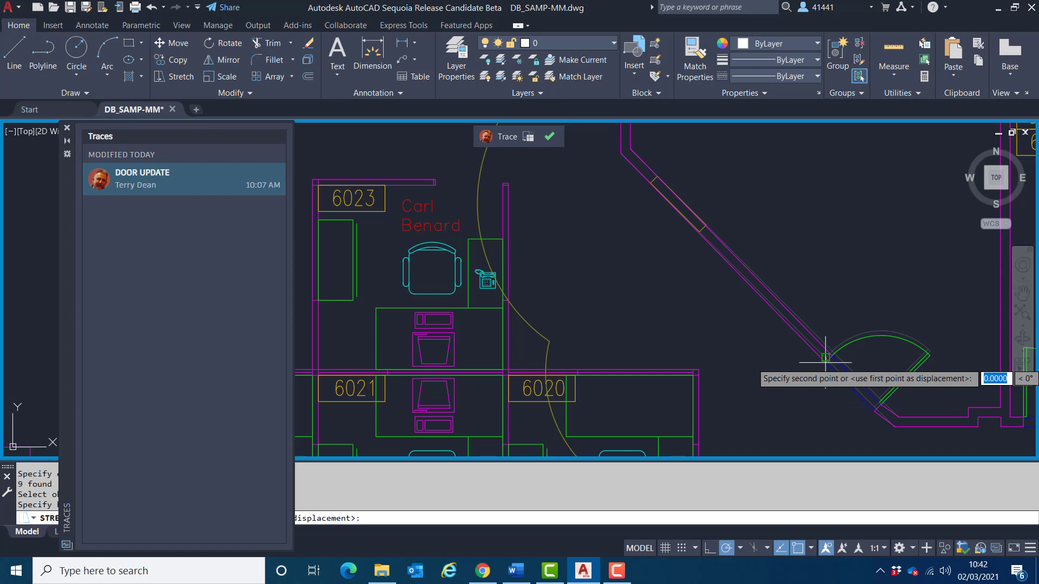
left_click(651, 183)
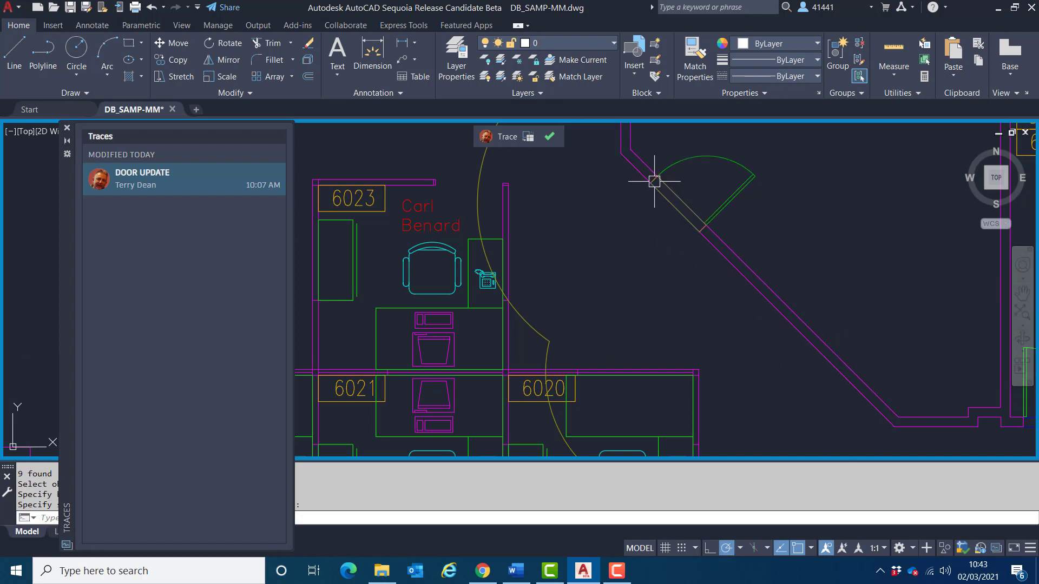
scroll(637, 275, "down", 2)
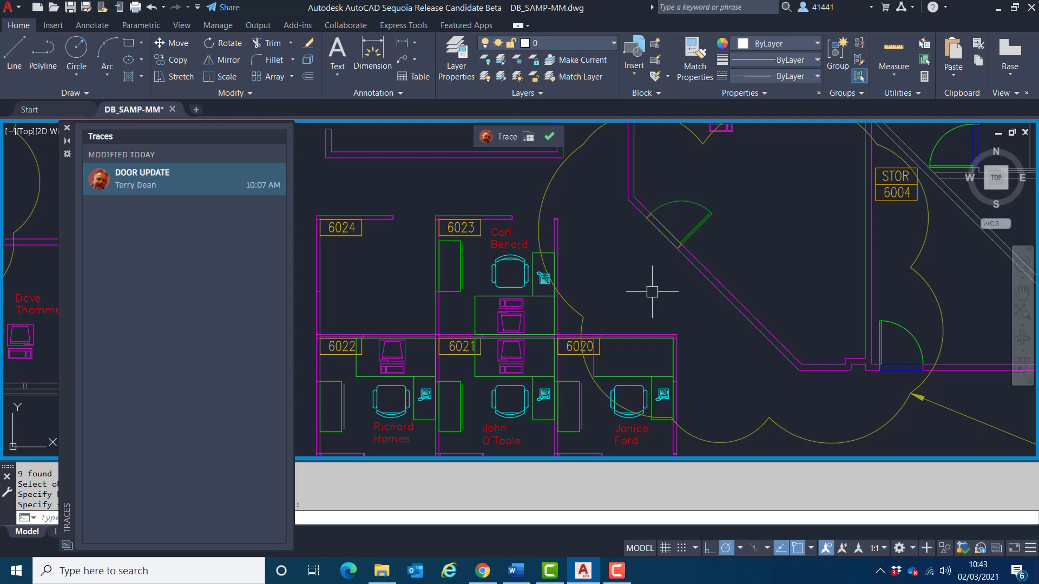
Step: Zoom to the whole floor plan and close the DOOR UPDATE trace with the green check mark
middle_click(635, 278)
middle_click(635, 277)
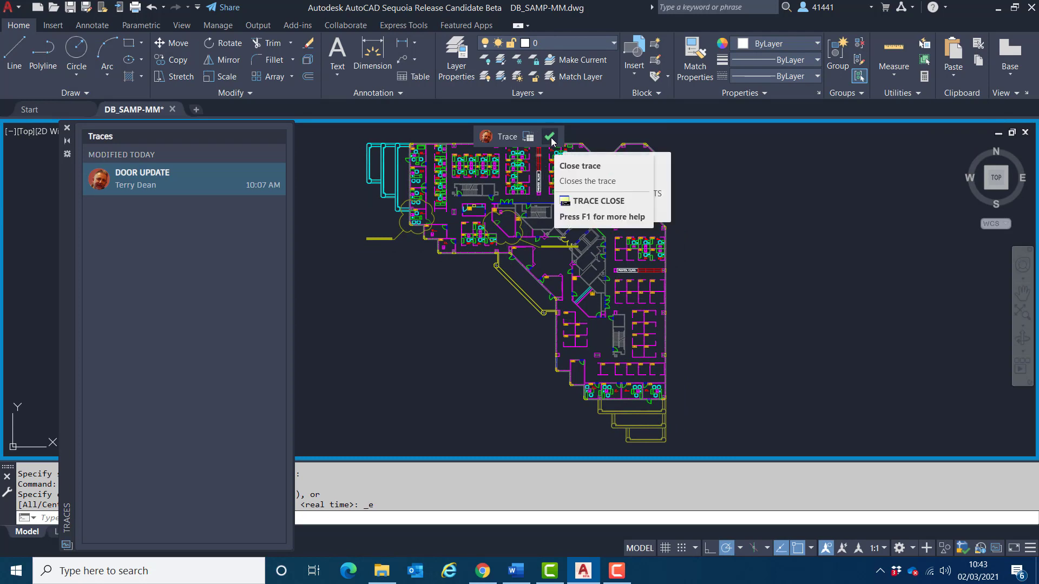
left_click(550, 137)
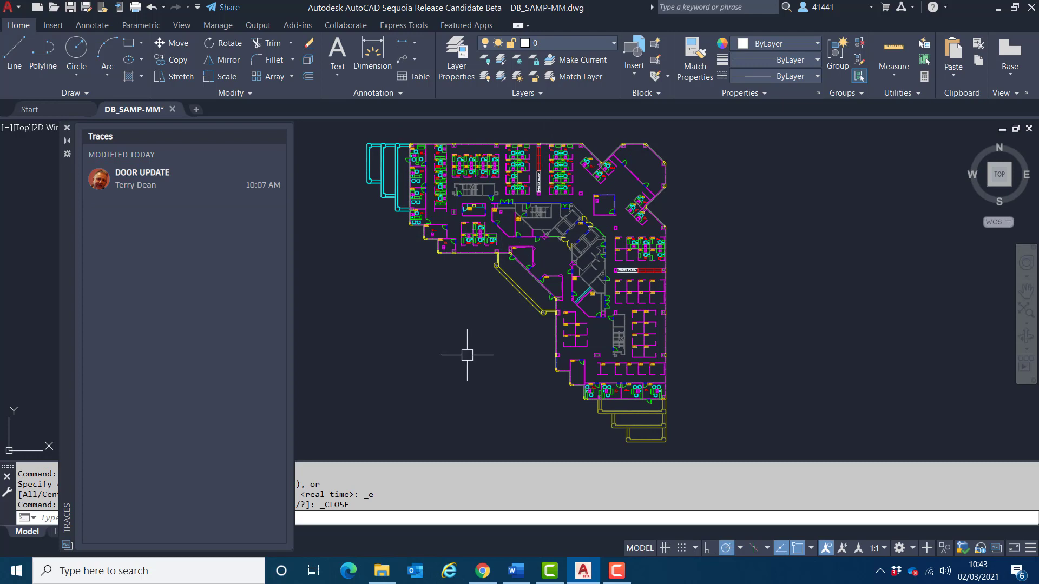